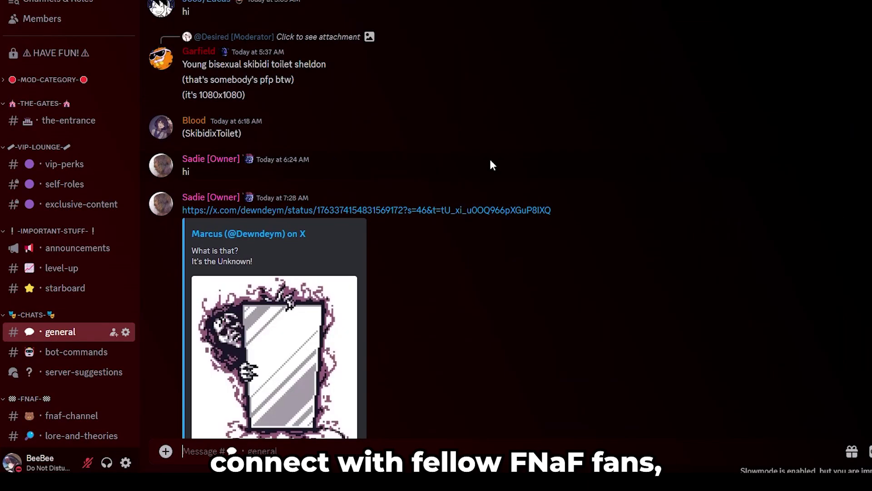
Find the X post sharing the FNaF1 final retexture pack (V6) and scroll to its Google Drive link
{"action": "scroll", "coordinate": [411, 223], "scroll_direction": "down", "scroll_amount": 3}
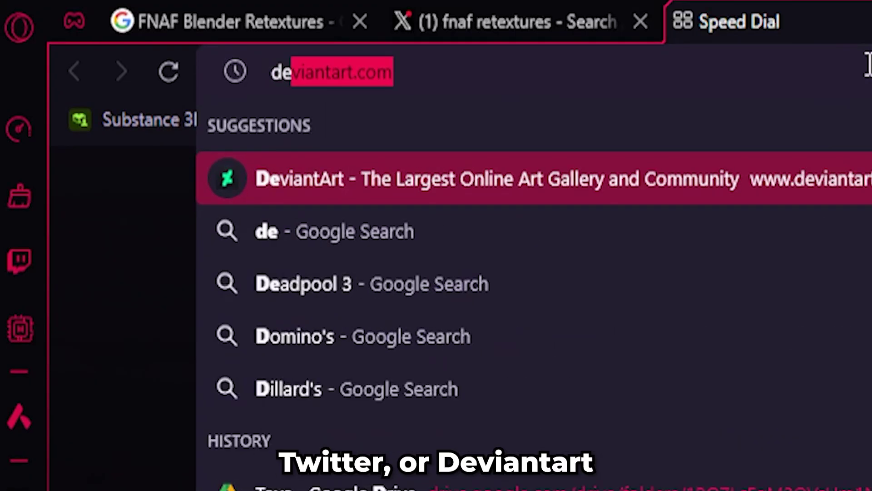
{"action": "type", "text": "vian"}
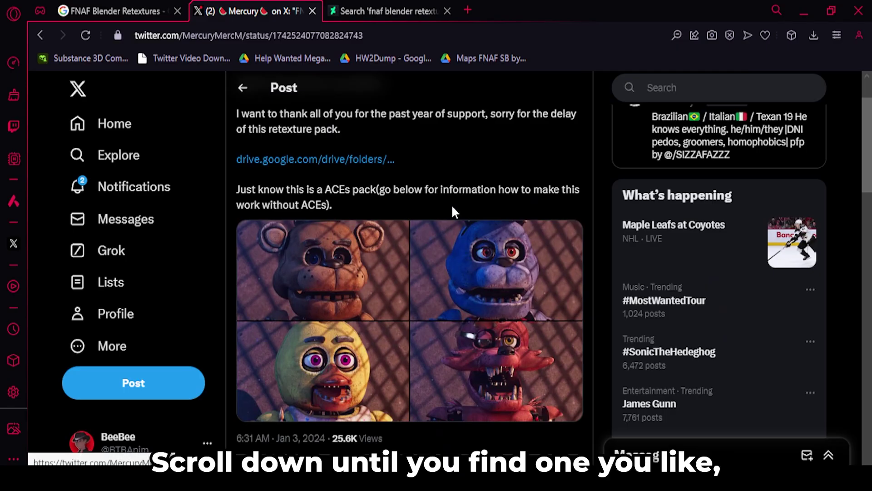
{"action": "scroll", "coordinate": [451, 203], "scroll_direction": "up", "scroll_amount": 2}
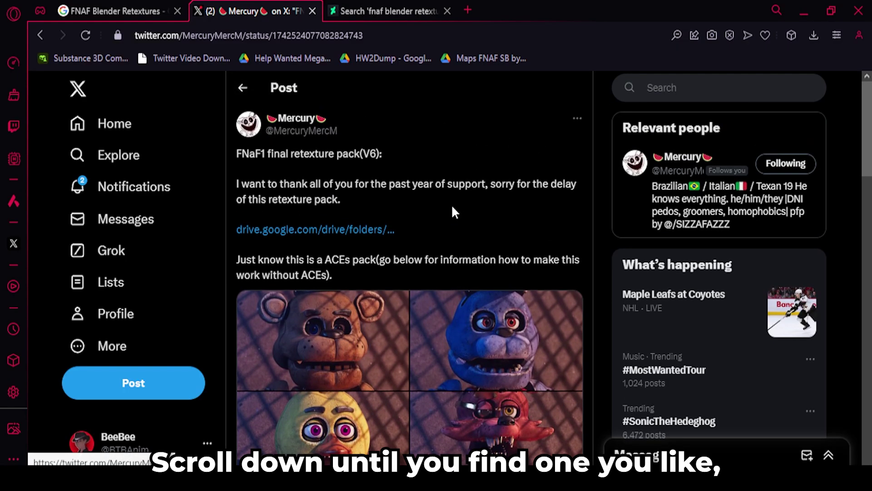
Download Freddy V6.blend from the FNaF1 V6 Retexture Pack Google Drive folder
{"action": "left_click", "coordinate": [342, 230]}
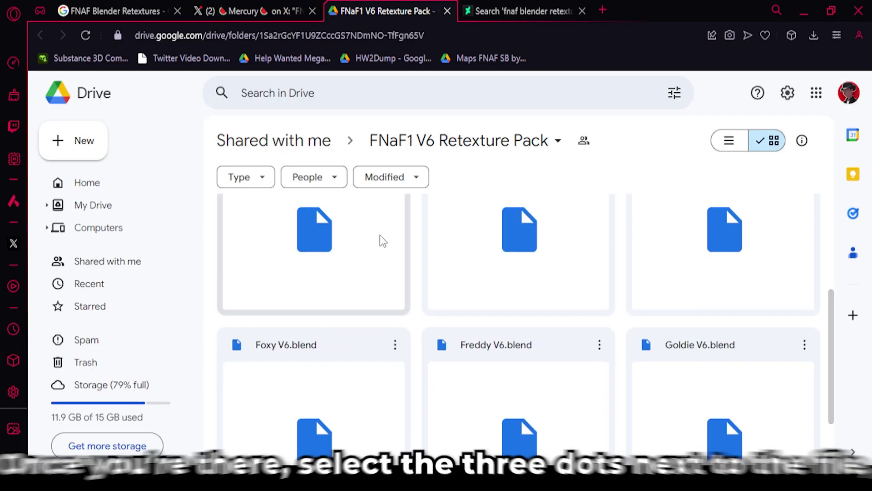
{"action": "scroll", "coordinate": [380, 236], "scroll_direction": "down", "scroll_amount": 2}
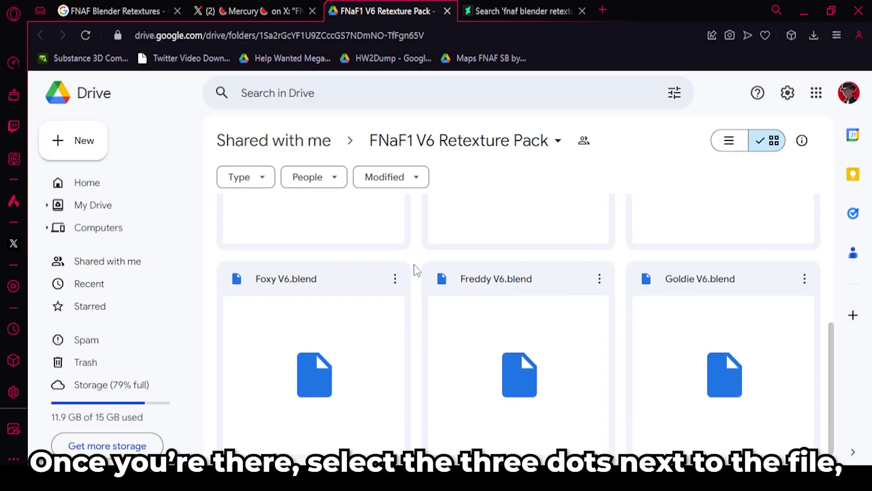
{"action": "left_click", "coordinate": [602, 279]}
{"action": "left_click", "coordinate": [635, 262]}
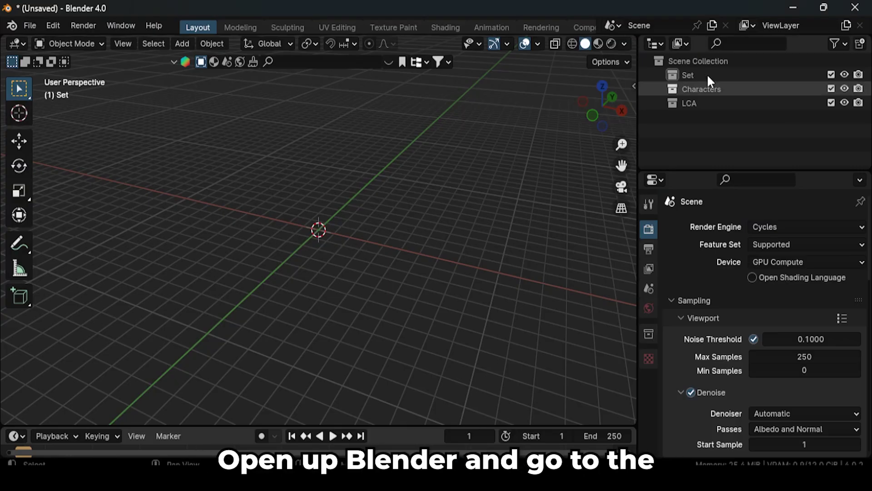
Append all objects from Freddy V6.blend into the Characters collection
{"action": "left_click", "coordinate": [725, 87]}
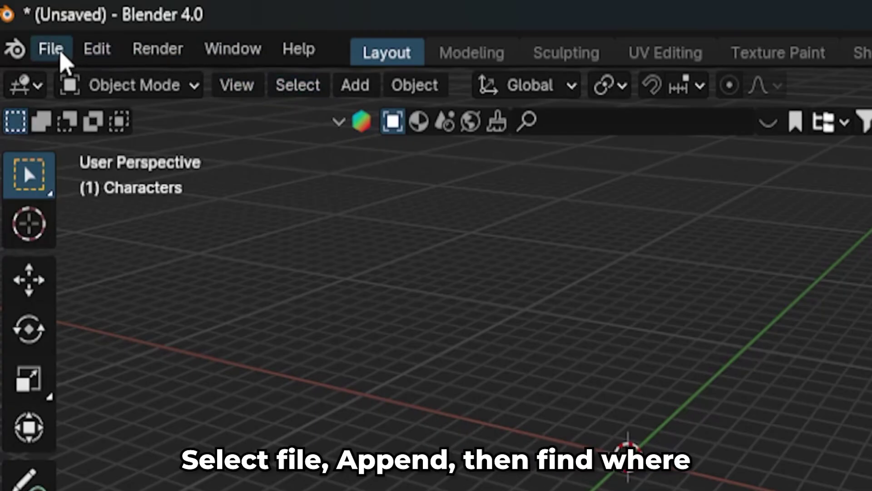
{"action": "left_click", "coordinate": [61, 59]}
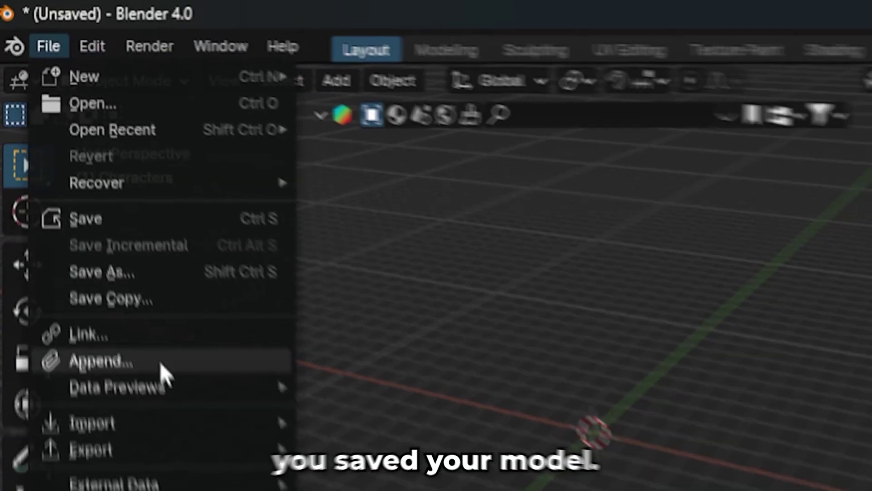
{"action": "left_click", "coordinate": [173, 386]}
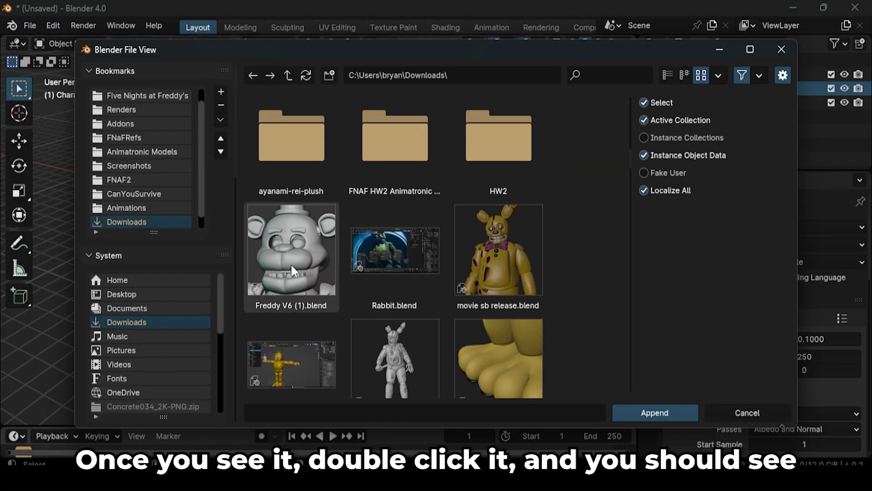
{"action": "double_click", "coordinate": [290, 265]}
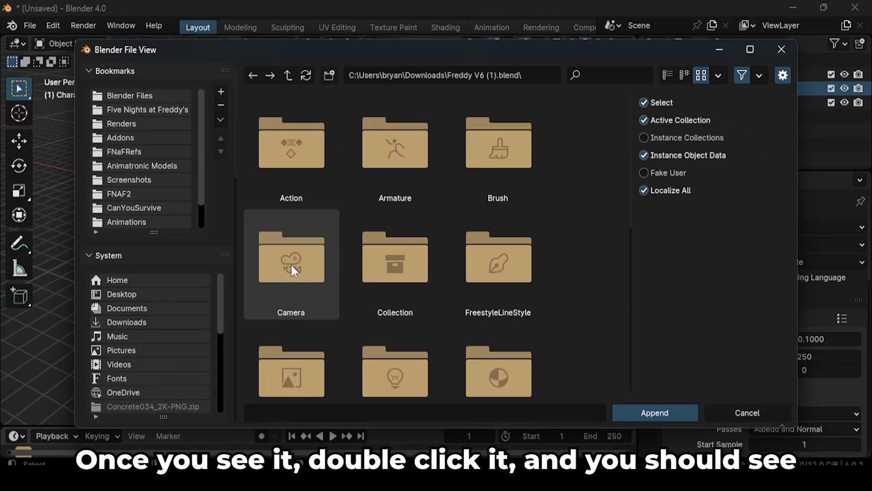
{"action": "double_click", "coordinate": [421, 255]}
{"action": "left_click", "coordinate": [498, 179]}
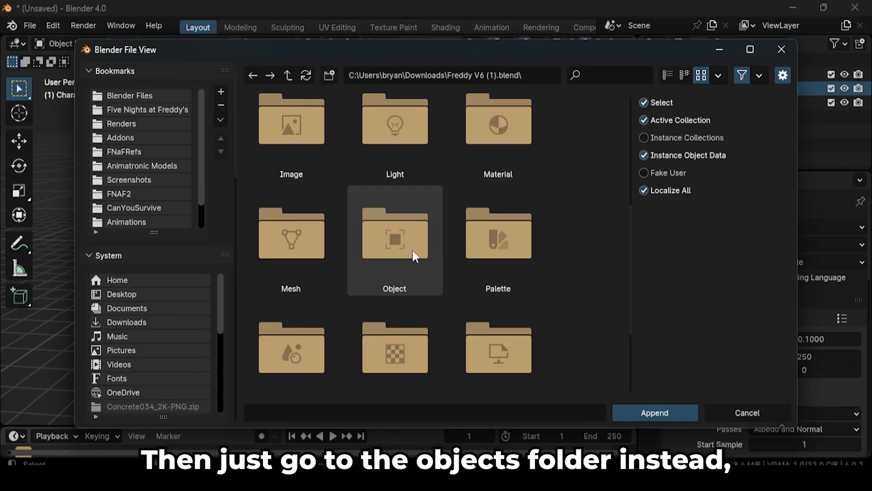
{"action": "double_click", "coordinate": [413, 250]}
{"action": "key", "text": "a"}
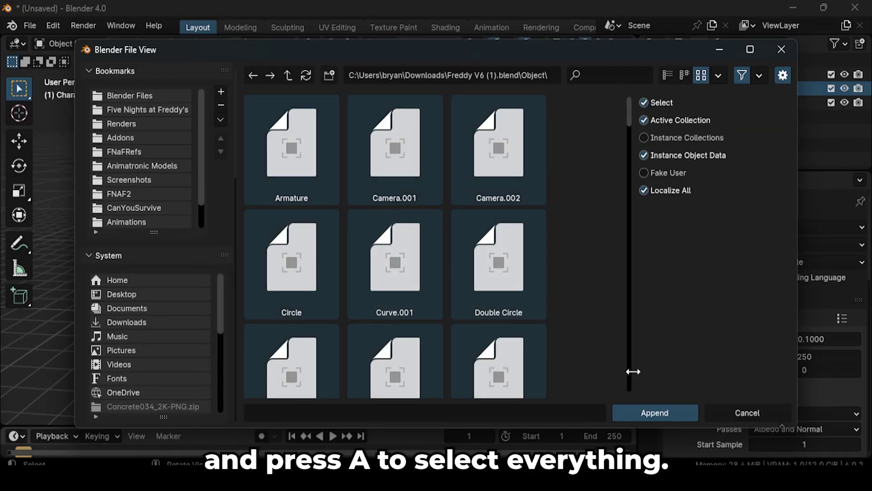
{"action": "left_click", "coordinate": [649, 412]}
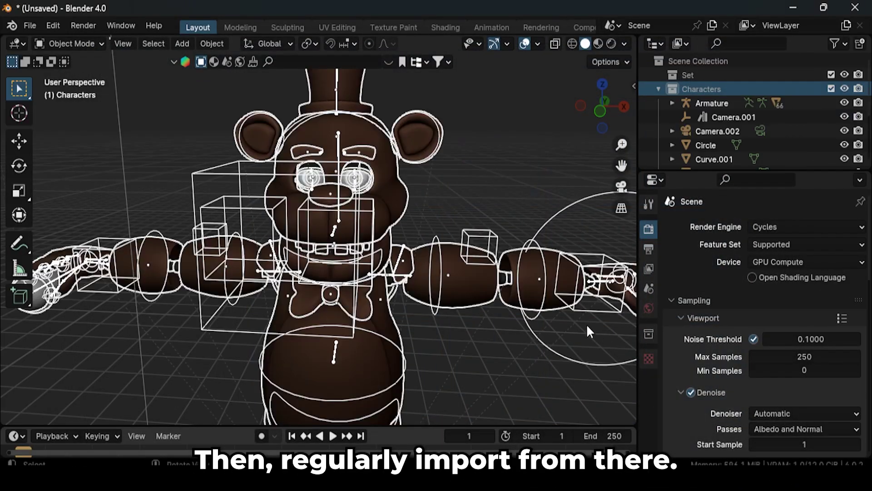
Delete the stray extra light that came in with the Freddy model
{"action": "scroll", "coordinate": [583, 321], "scroll_direction": "down", "scroll_amount": 5}
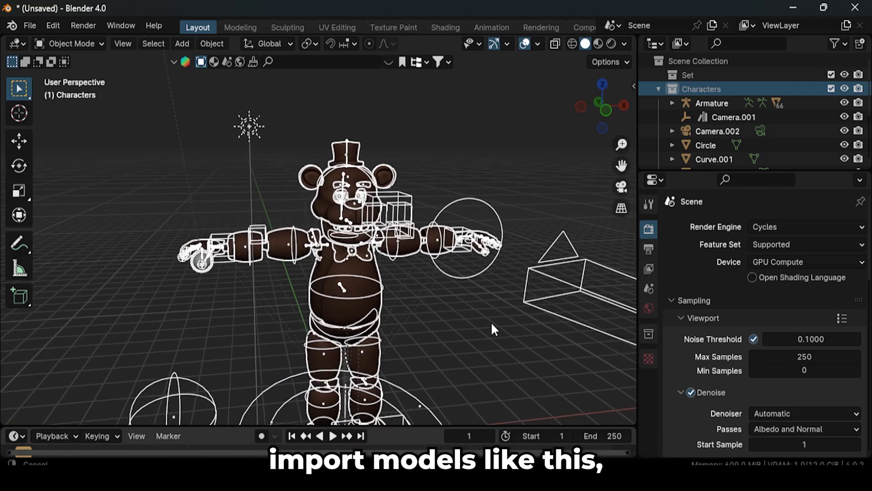
{"action": "middle_click_drag", "start_coordinate": [493, 320], "coordinate": [483, 292]}
{"action": "left_click", "coordinate": [274, 101]}
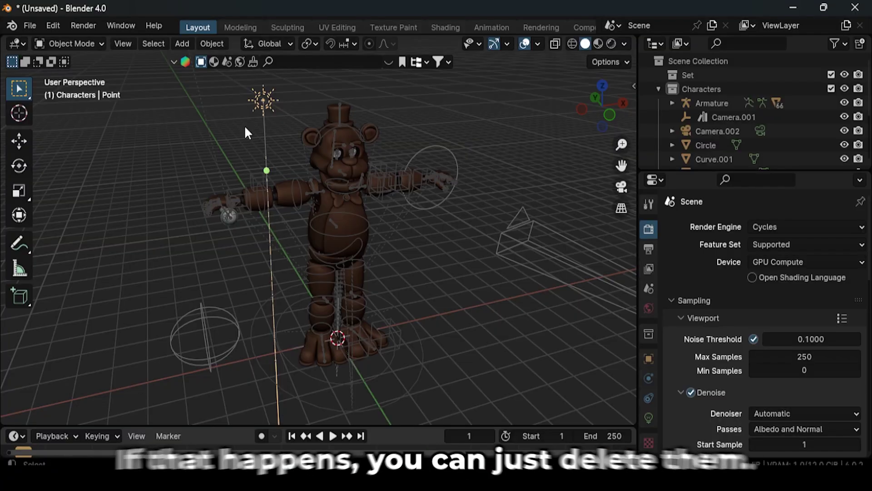
{"action": "key", "text": "Delete"}
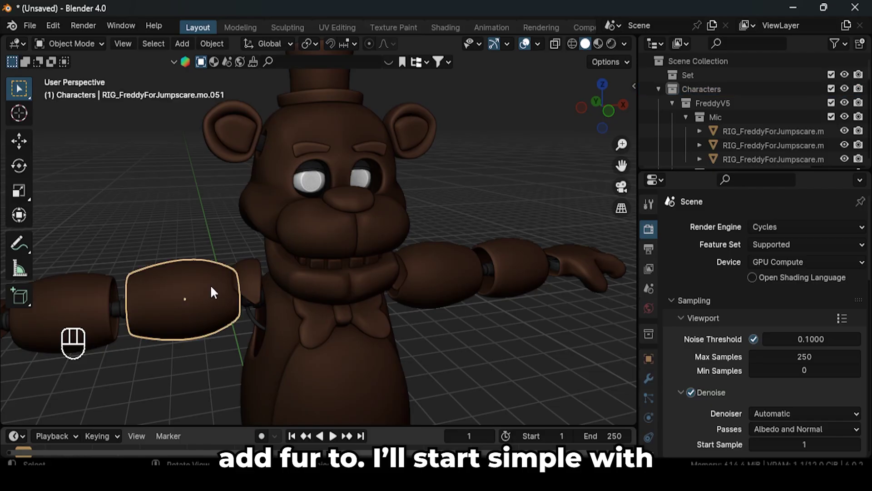
Give Freddy's upper arm a hair particle system with 0.04 m Hair Length and 3500 strands
{"action": "key", "text": "KP_Decimal"}
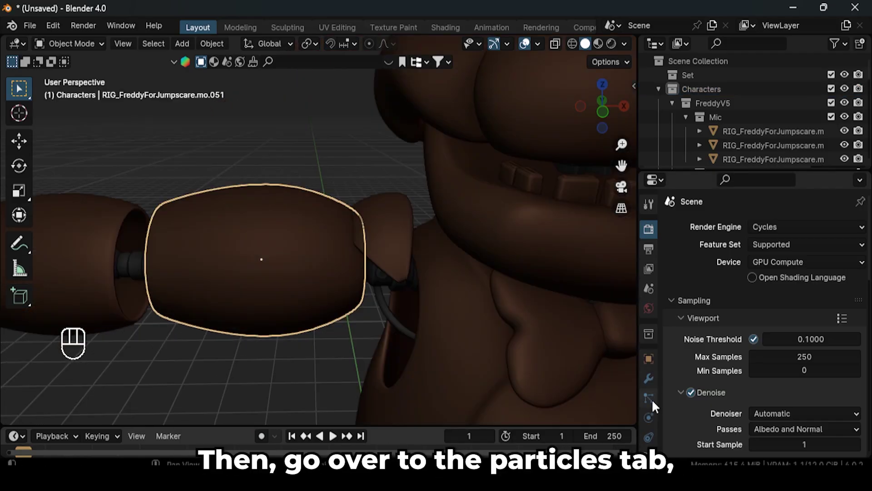
{"action": "left_click", "coordinate": [650, 398]}
{"action": "left_click", "coordinate": [861, 229]}
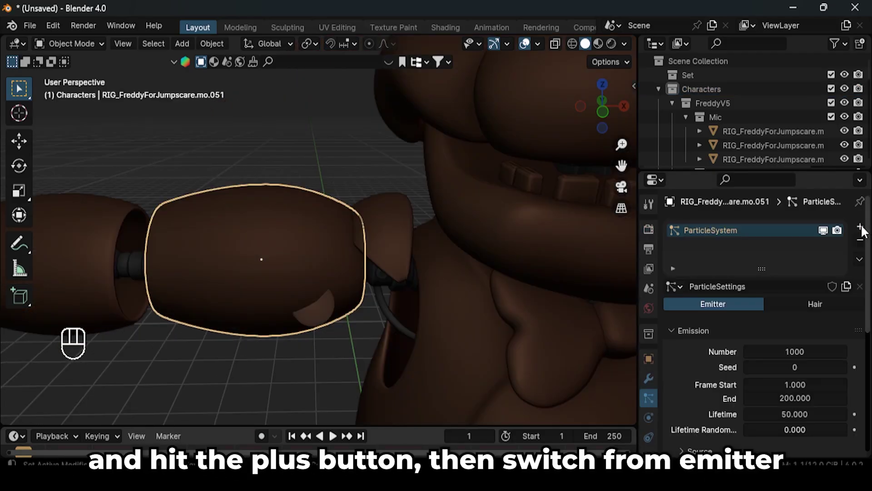
{"action": "left_click", "coordinate": [811, 299]}
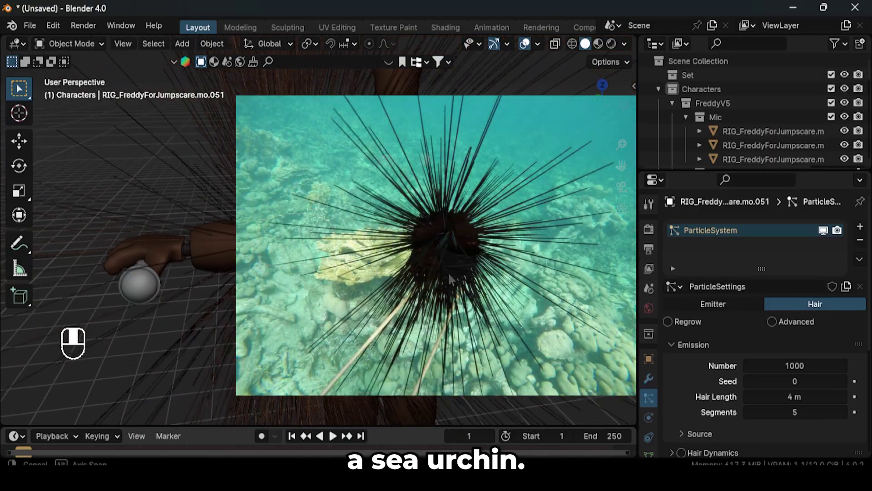
{"action": "left_click_drag", "start_coordinate": [794, 396], "coordinate": [782, 396]}
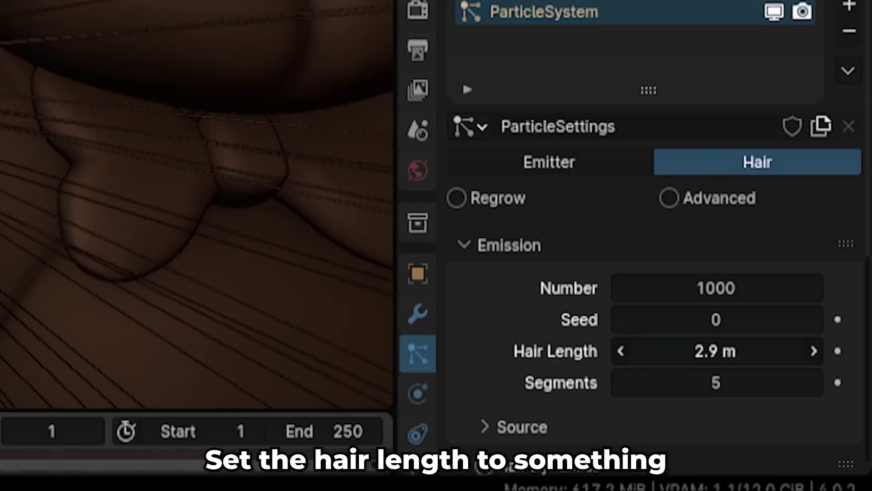
{"action": "left_click_drag", "start_coordinate": [716, 350], "coordinate": [700, 351]}
{"action": "left_click", "coordinate": [710, 175]}
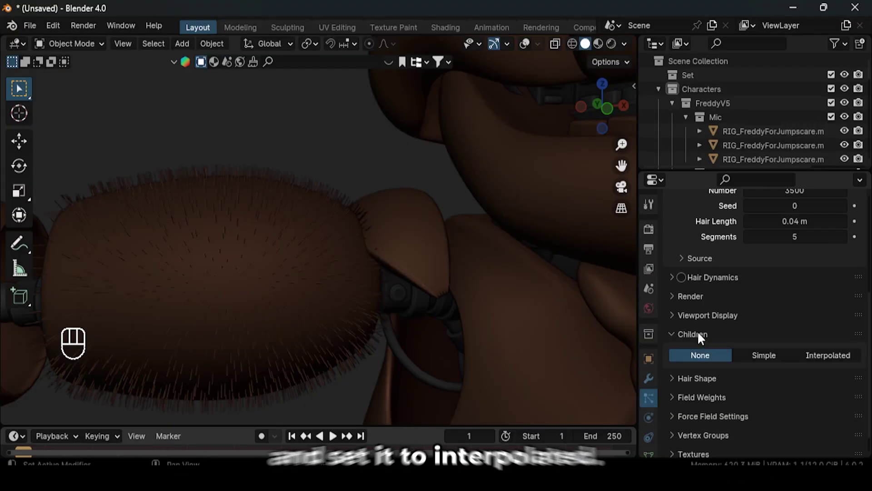
Set the arm fur's children to Interpolated with a Display Amount of 100
{"action": "left_click", "coordinate": [836, 353]}
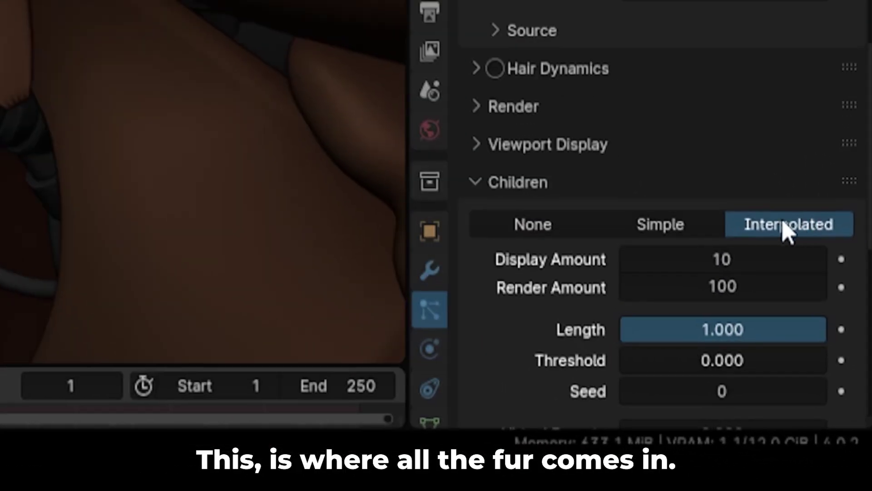
{"action": "middle_click_drag", "start_coordinate": [368, 190], "coordinate": [307, 140]}
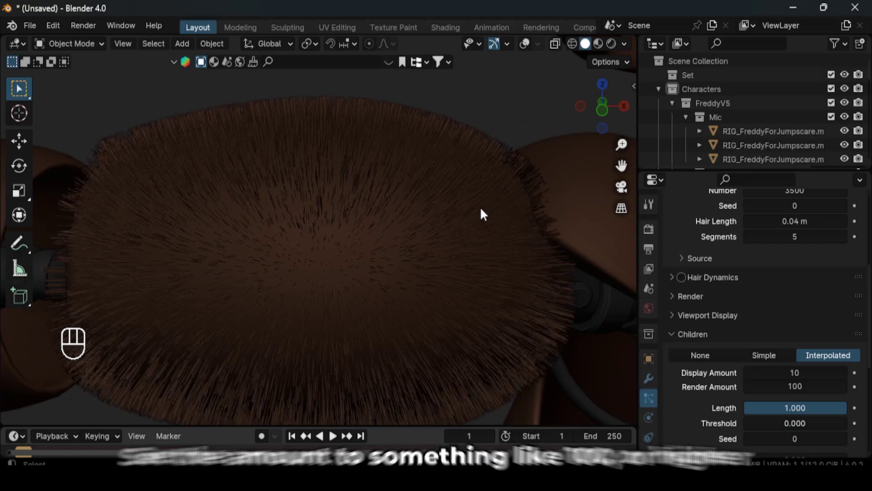
{"action": "scroll", "coordinate": [481, 205], "scroll_direction": "down", "scroll_amount": 2}
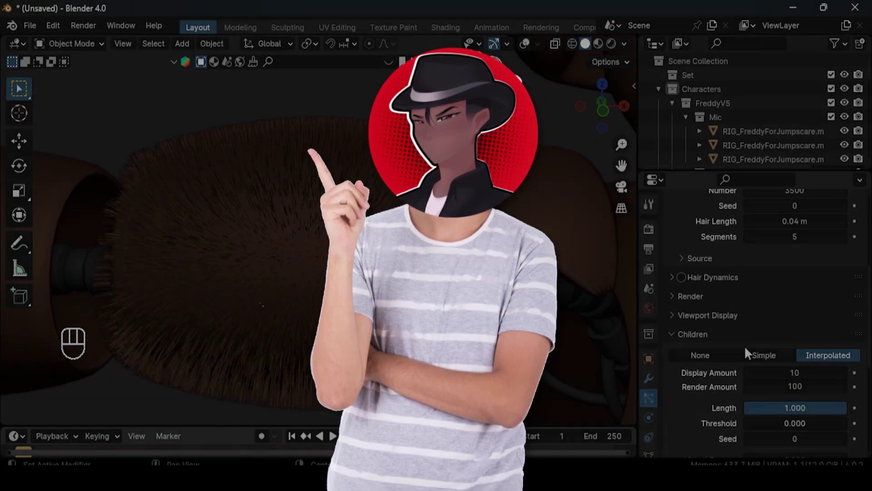
{"action": "left_click", "coordinate": [794, 373]}
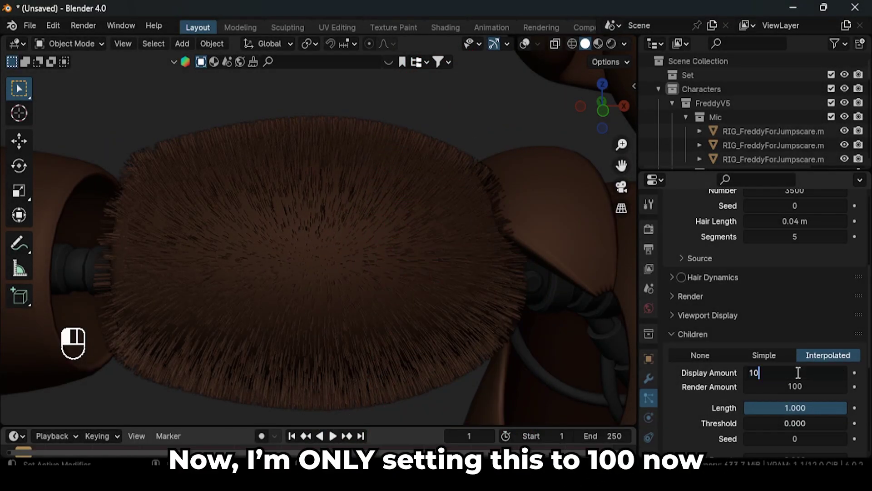
{"action": "type", "text": "0"}
{"action": "key", "text": "Return"}
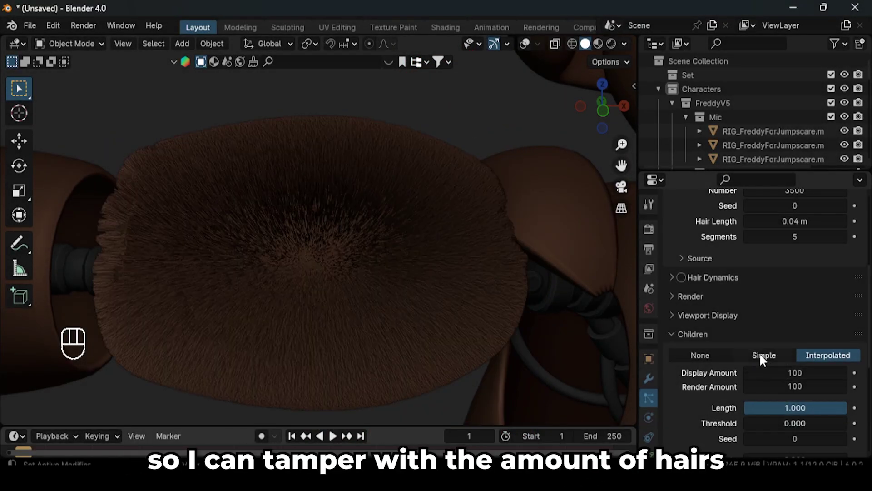
{"action": "middle_click_drag", "start_coordinate": [591, 282], "coordinate": [423, 223]}
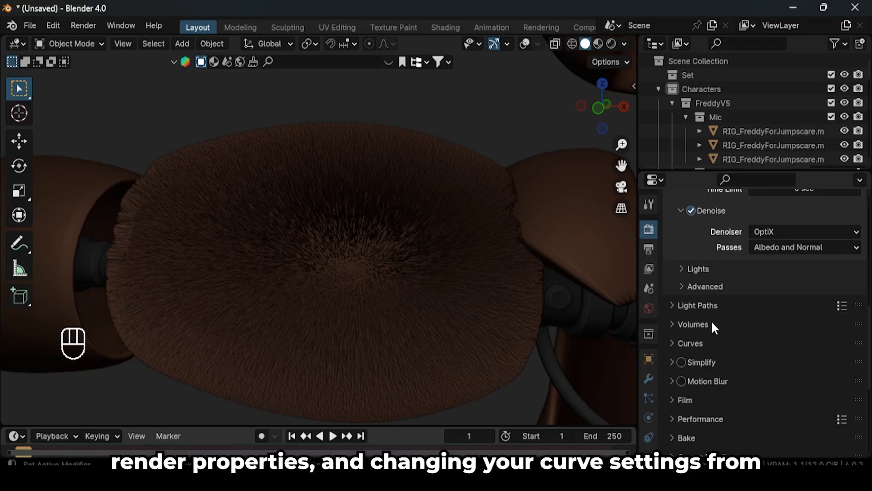
Set the Curves Viewport Display Shape to Strip in Render Properties
{"action": "left_click", "coordinate": [691, 343]}
{"action": "scroll", "coordinate": [736, 372], "scroll_direction": "down", "scroll_amount": 1}
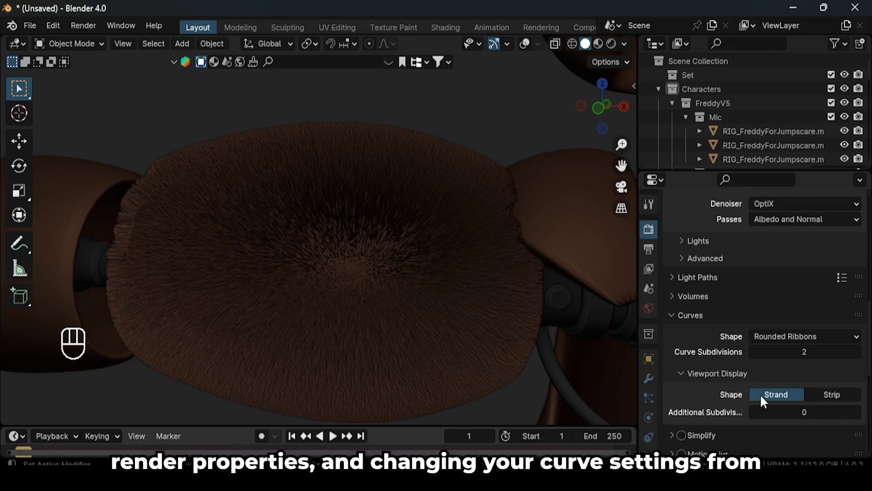
{"action": "left_click", "coordinate": [821, 393]}
{"action": "scroll", "coordinate": [380, 216], "scroll_direction": "down", "scroll_amount": 3}
{"action": "middle_click_drag", "start_coordinate": [381, 219], "coordinate": [316, 208]}
{"action": "scroll", "coordinate": [451, 218], "scroll_direction": "down", "scroll_amount": 5}
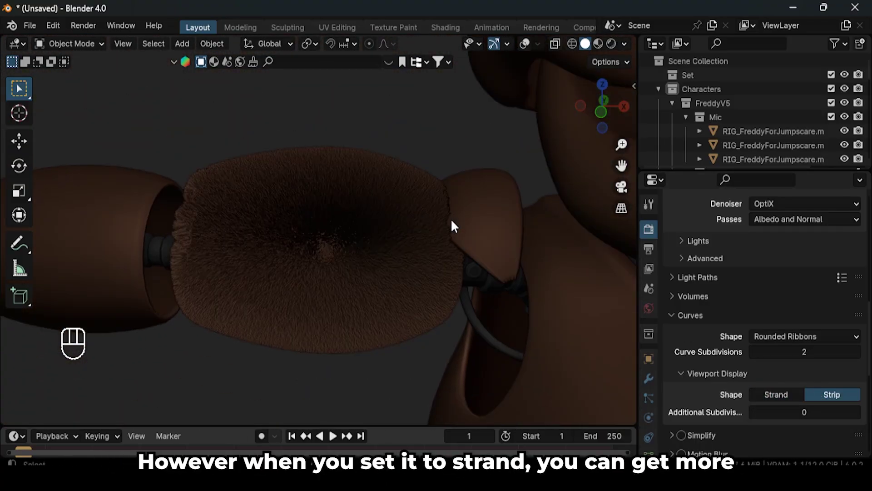
{"action": "mouse_move", "coordinate": [450, 218]}
{"action": "middle_mouse_down"}
{"action": "mouse_move", "coordinate": [441, 214]}
{"action": "mouse_move", "coordinate": [446, 219]}
{"action": "middle_mouse_up"}
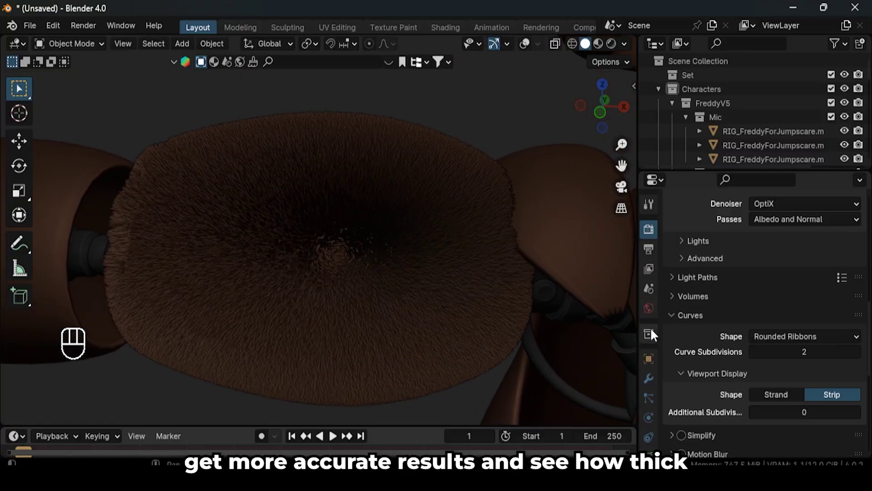
{"action": "left_click", "coordinate": [650, 398]}
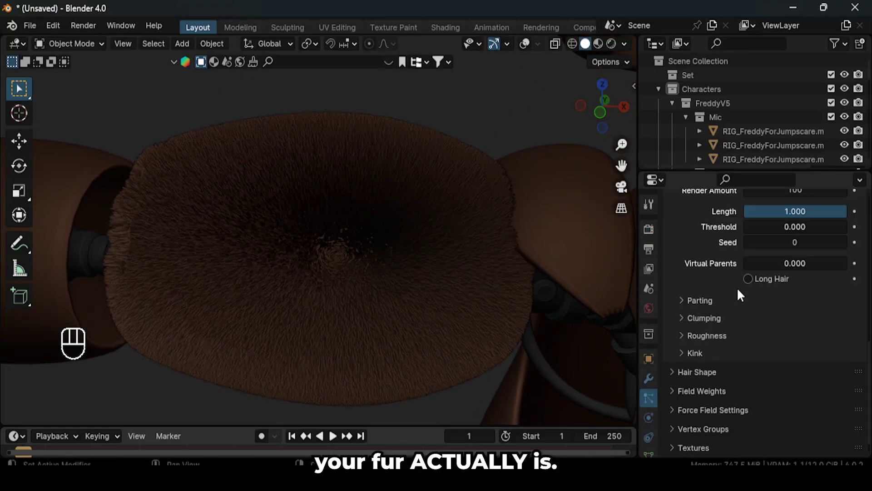
Raise the fur's Random roughness under Children > Roughness and shorten its Hair Length
{"action": "scroll", "coordinate": [702, 256], "scroll_direction": "up", "scroll_amount": 2}
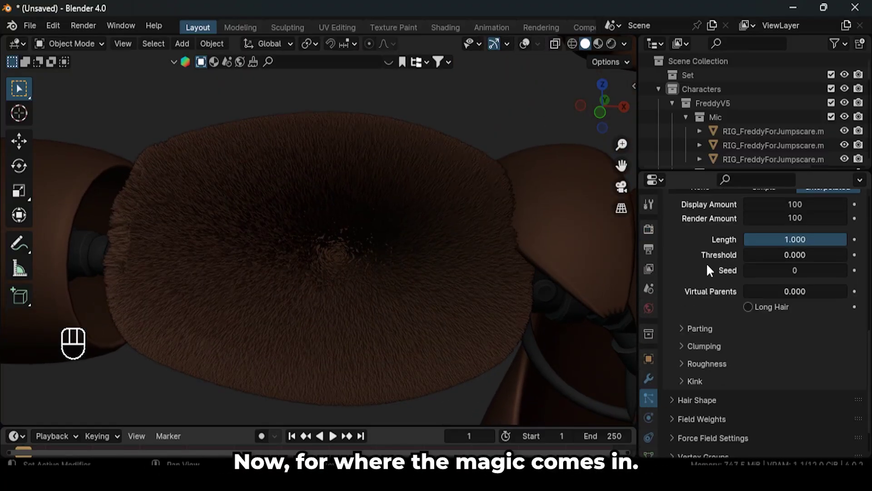
{"action": "left_click", "coordinate": [722, 357]}
{"action": "scroll", "coordinate": [719, 347], "scroll_direction": "down", "scroll_amount": 3}
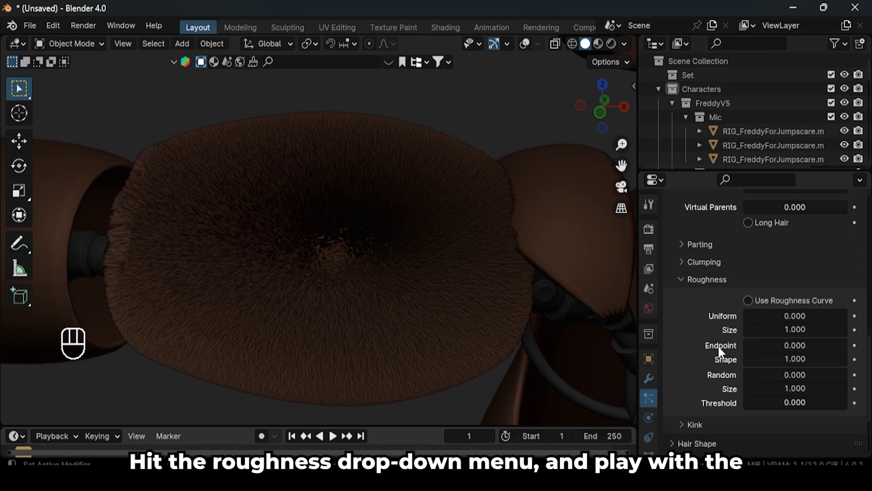
{"action": "left_click_drag", "start_coordinate": [752, 374], "coordinate": [787, 374]}
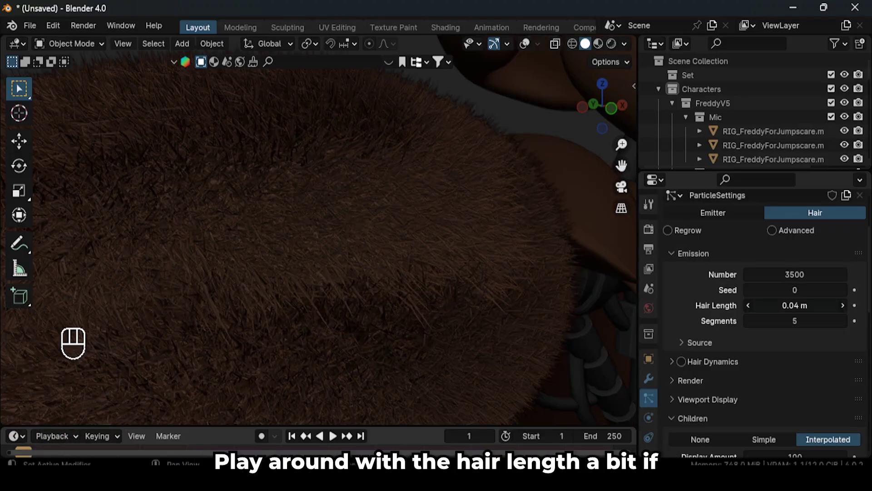
{"action": "left_click_drag", "start_coordinate": [795, 305], "coordinate": [763, 305]}
{"action": "scroll", "coordinate": [497, 234], "scroll_direction": "down", "scroll_amount": 5}
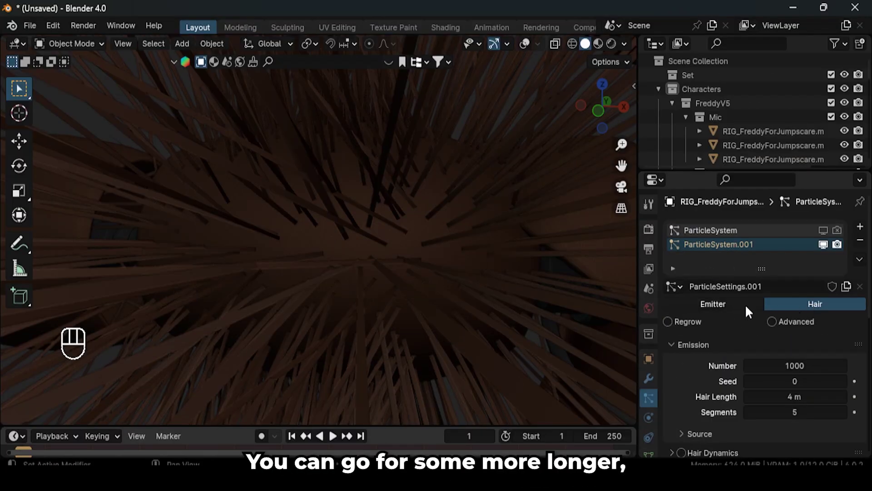
Set the second hair system to 0.1 m Hair Length and 5000 strands
{"action": "scroll", "coordinate": [453, 253], "scroll_direction": "down", "scroll_amount": 5}
{"action": "scroll", "coordinate": [449, 250], "scroll_direction": "up", "scroll_amount": 5}
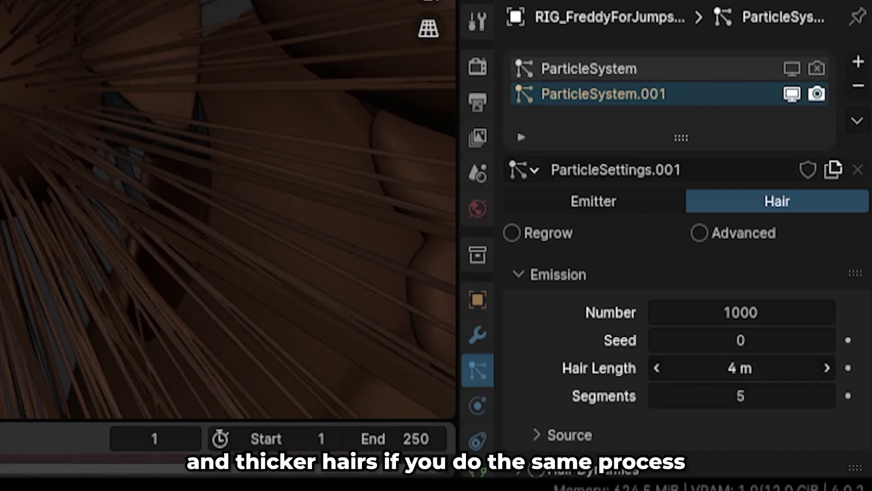
{"action": "left_click_drag", "start_coordinate": [799, 400], "coordinate": [750, 400]}
{"action": "left_click", "coordinate": [787, 368]}
{"action": "key", "text": "BackSpace"}
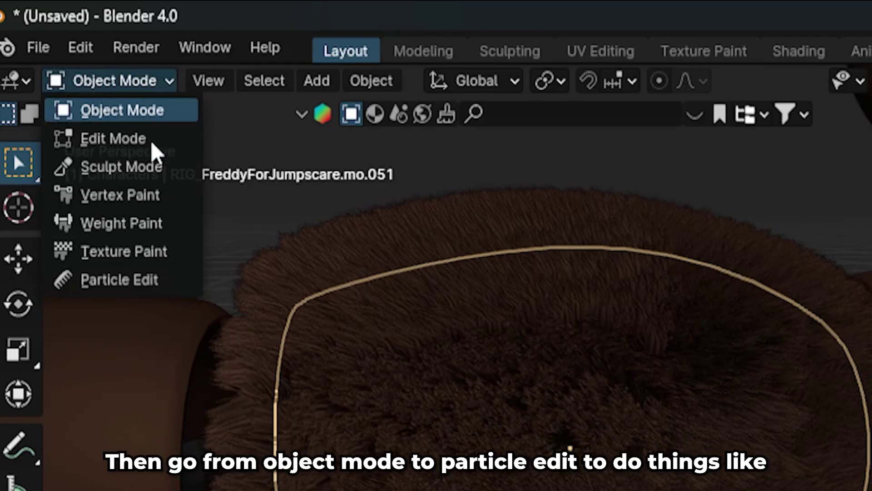
Comb the fur strands on the mic in Particle Edit mode
{"action": "left_click", "coordinate": [159, 282]}
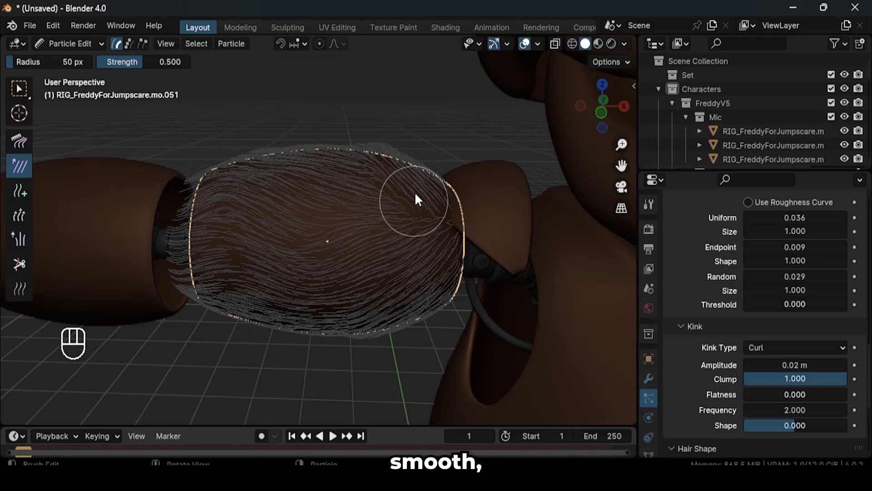
{"action": "mouse_move", "coordinate": [415, 197]}
{"action": "left_mouse_down"}
{"action": "mouse_move", "coordinate": [415, 168]}
{"action": "mouse_move", "coordinate": [392, 153]}
{"action": "left_mouse_up"}
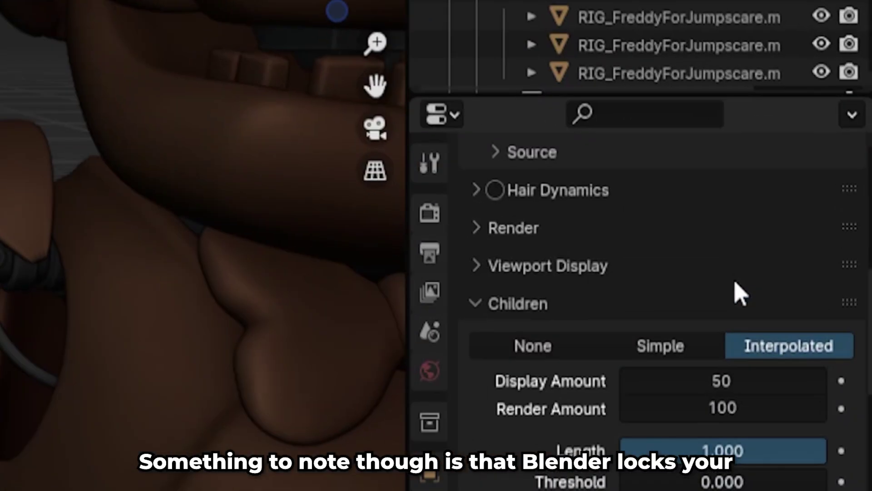
{"action": "scroll", "coordinate": [804, 270], "scroll_direction": "up", "scroll_amount": 10}
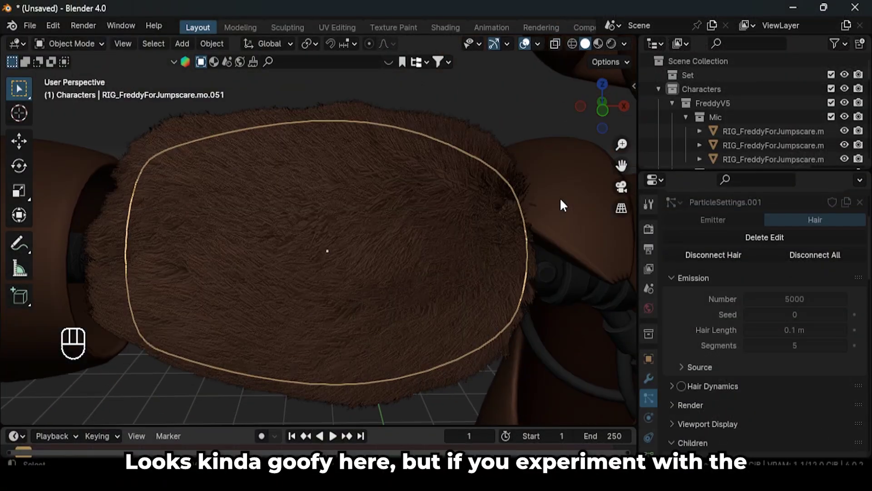
Add a third hair system, ParticleSystem.002, and shorten its Hair Length from 0.15 m to 0.11 m
{"action": "scroll", "coordinate": [560, 198], "scroll_direction": "up", "scroll_amount": 6}
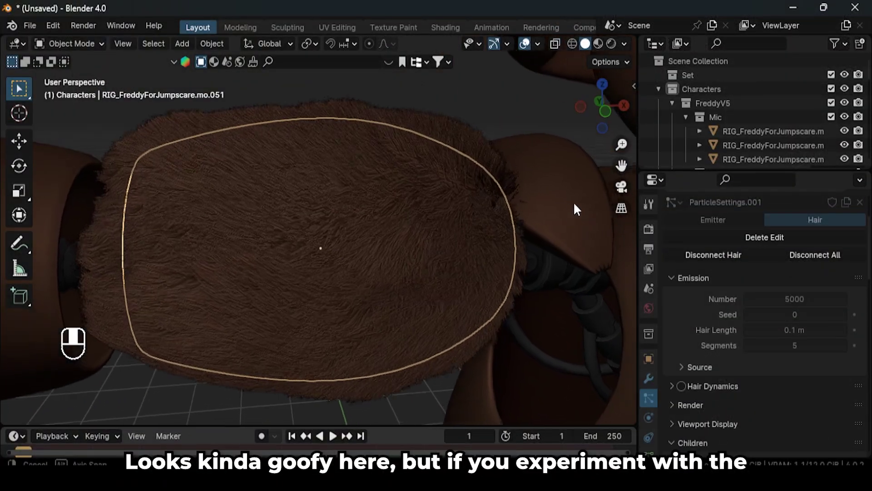
{"action": "middle_click_drag", "start_coordinate": [523, 200], "coordinate": [463, 172]}
{"action": "scroll", "coordinate": [551, 185], "scroll_direction": "down", "scroll_amount": 6}
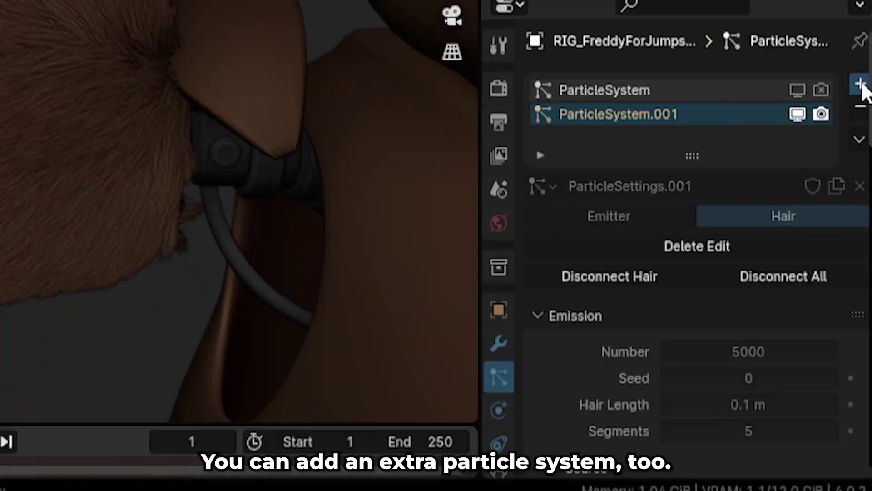
{"action": "left_click", "coordinate": [862, 90]}
{"action": "left_click", "coordinate": [776, 228]}
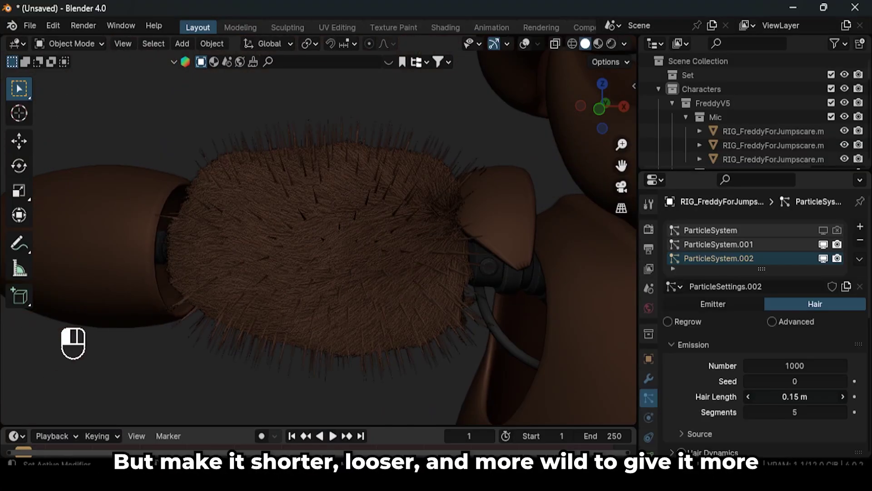
{"action": "left_click_drag", "start_coordinate": [794, 396], "coordinate": [777, 396]}
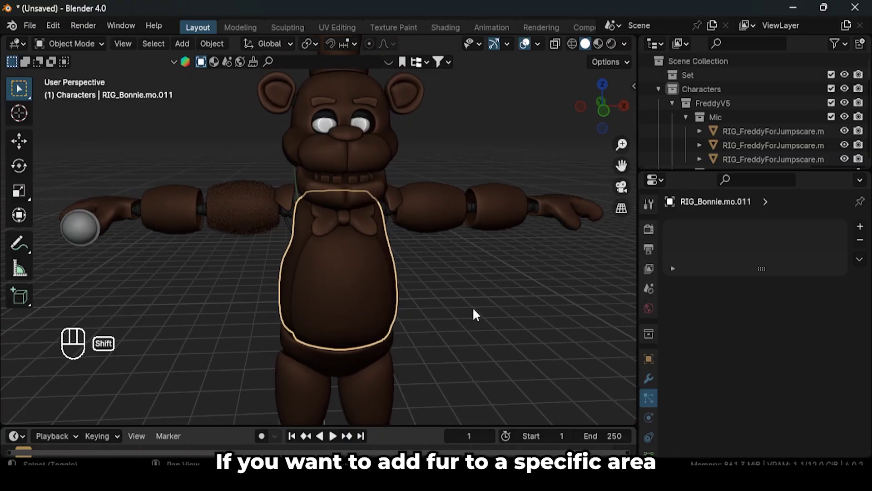
In Edit Mode on the belly mesh, select its faces and extend to the linked piece with Ctrl+L
{"action": "scroll", "coordinate": [479, 249], "scroll_direction": "up", "scroll_amount": 4}
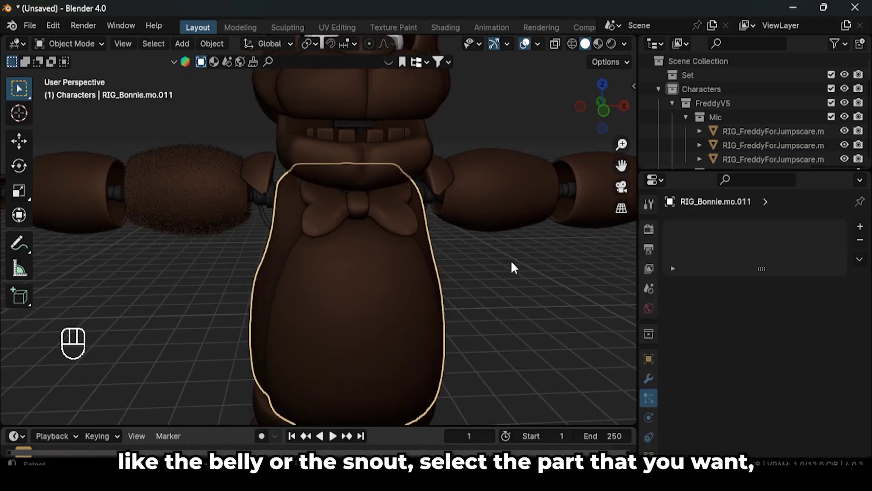
{"action": "middle_click_drag", "start_coordinate": [490, 264], "coordinate": [242, 170], "text": "shift"}
{"action": "key", "text": "Tab"}
{"action": "middle_click_drag", "start_coordinate": [458, 233], "coordinate": [409, 241]}
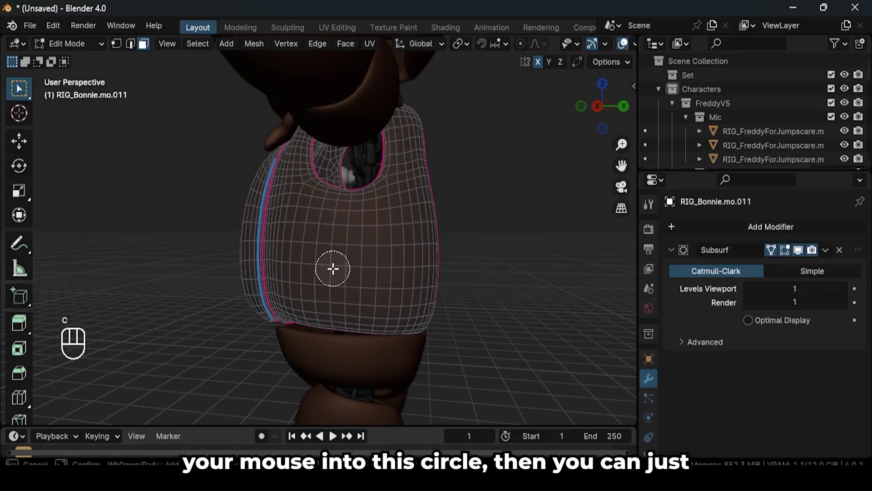
{"action": "left_click_drag", "start_coordinate": [336, 264], "coordinate": [374, 268]}
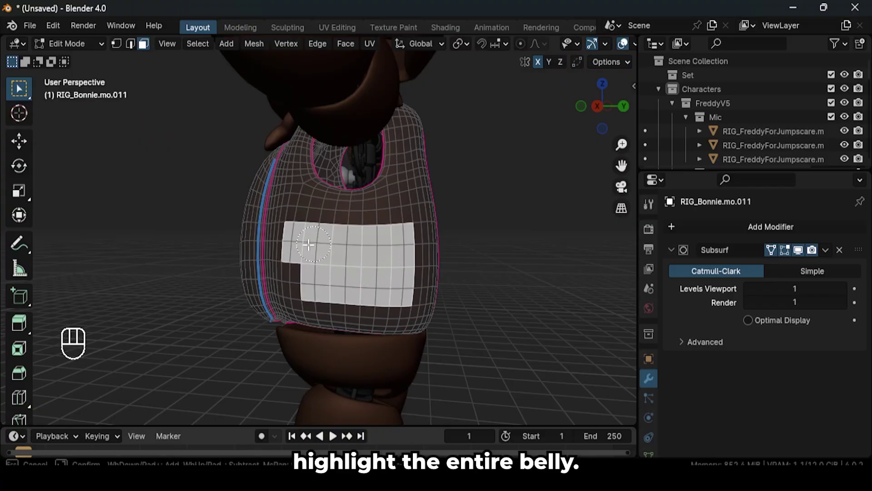
{"action": "left_click_drag", "start_coordinate": [308, 244], "coordinate": [294, 278]}
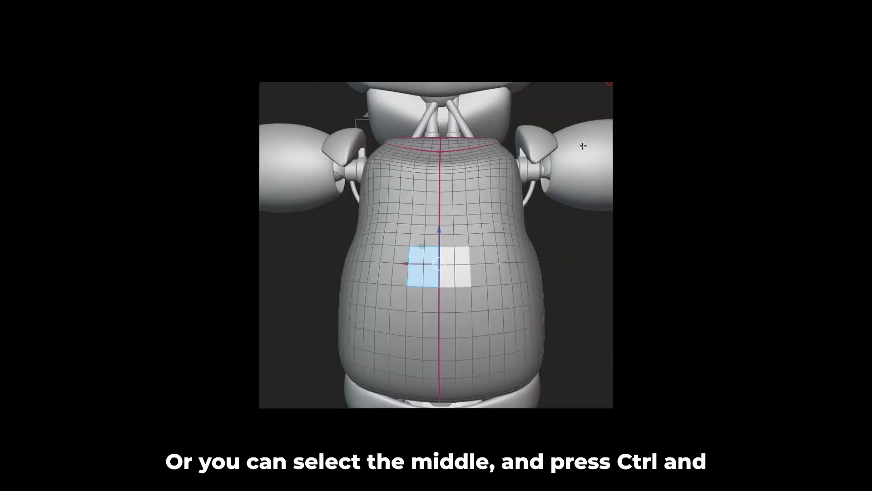
{"action": "key", "text": "ctrl+plus"}
{"action": "key", "text": "ctrl+plus"}
{"action": "key", "text": "ctrl+plus"}
{"action": "key", "text": "ctrl+plus"}
{"action": "key", "text": "ctrl+plus"}
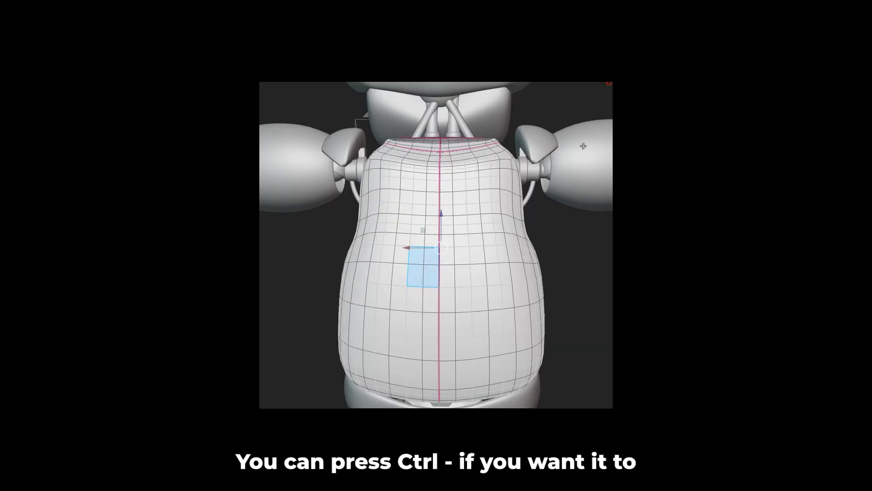
{"action": "key", "text": "ctrl+minus"}
{"action": "key", "text": "ctrl+minus"}
{"action": "key", "text": "ctrl+minus"}
{"action": "key", "text": "ctrl+minus"}
{"action": "key", "text": "ctrl+minus"}
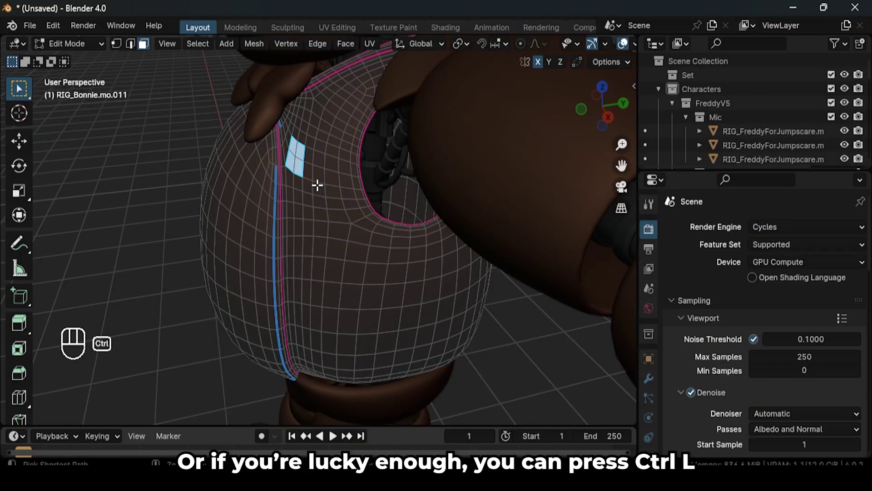
{"action": "key", "text": "ctrl+l"}
{"action": "left_click", "coordinate": [75, 414]}
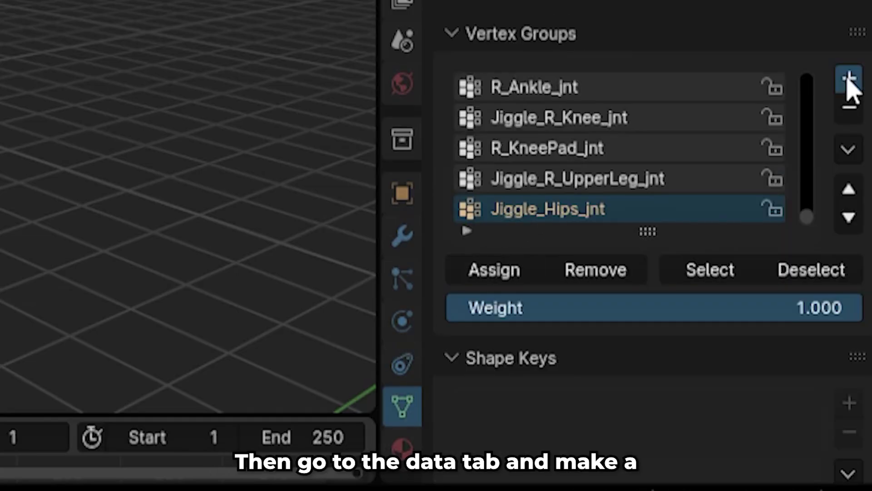
Select the torso's linked side region and add a new vertex group named Group
{"action": "left_click", "coordinate": [849, 80]}
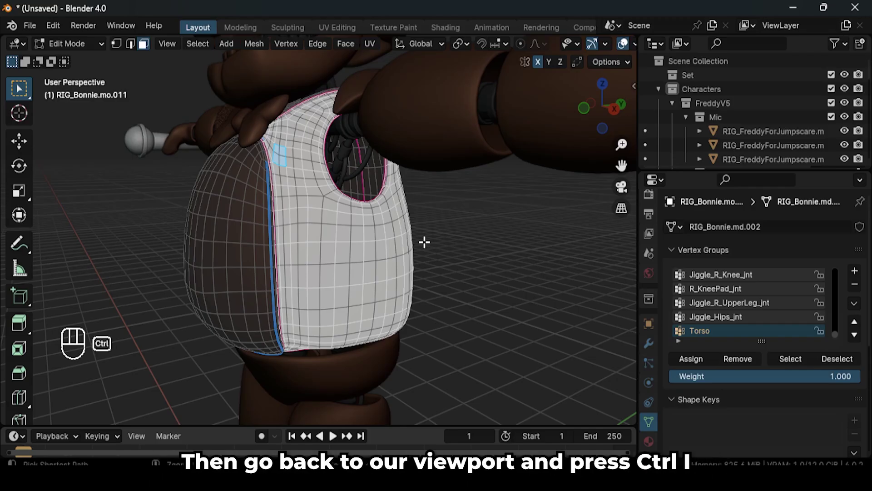
{"action": "key", "text": "ctrl+i"}
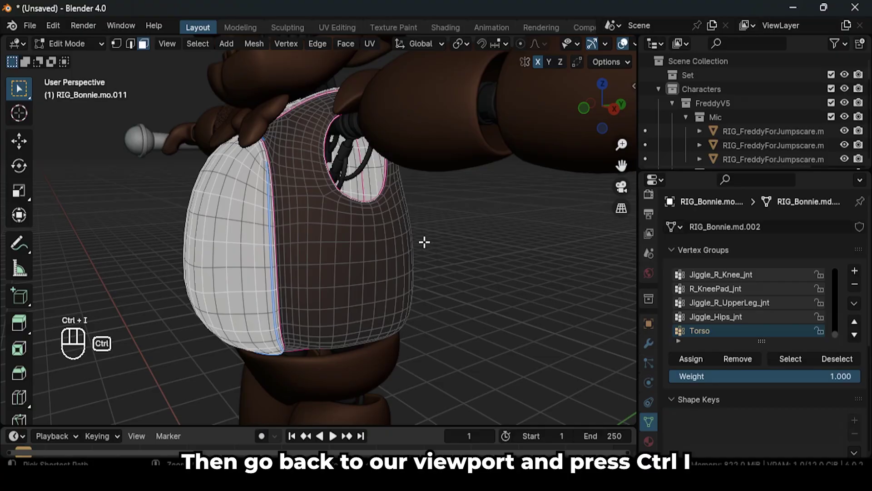
{"action": "left_click", "coordinate": [226, 207]}
{"action": "key", "text": "ctrl+l"}
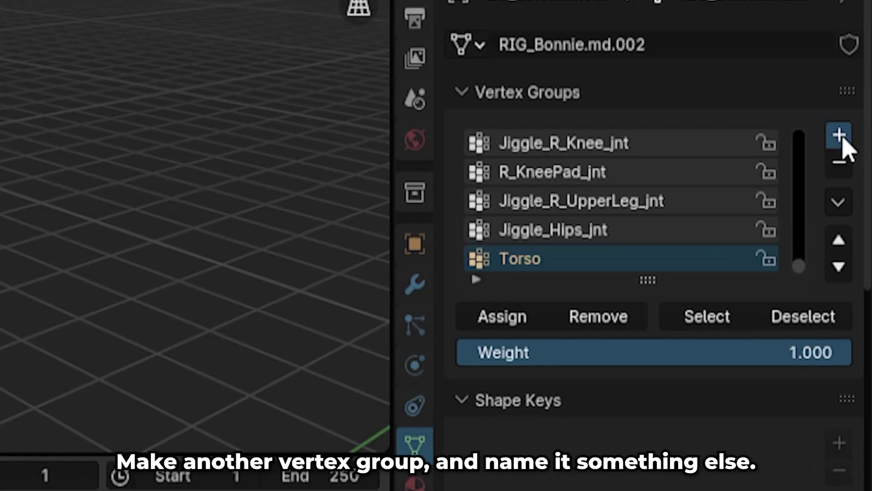
{"action": "left_click", "coordinate": [855, 270]}
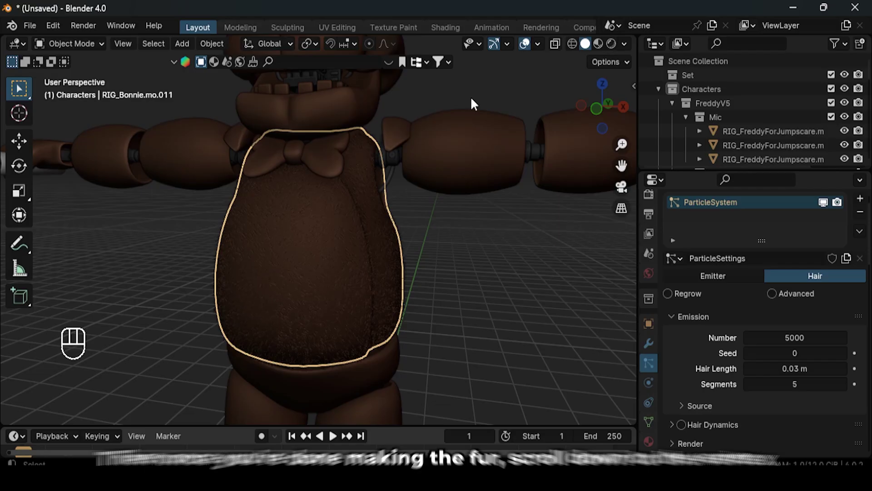
Set the torso hair's Density vertex group to Torso
{"action": "scroll", "coordinate": [418, 178], "scroll_direction": "up", "scroll_amount": 5}
{"action": "scroll", "coordinate": [743, 380], "scroll_direction": "down", "scroll_amount": 8}
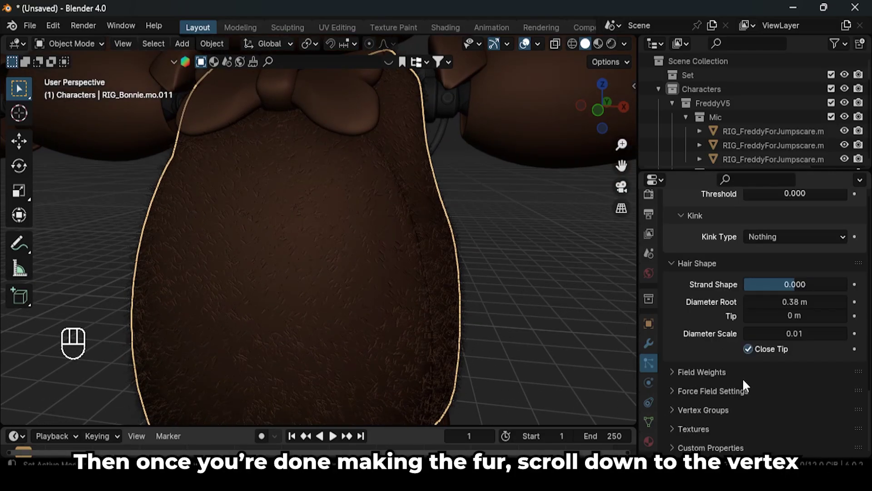
{"action": "left_click", "coordinate": [730, 409]}
{"action": "scroll", "coordinate": [745, 384], "scroll_direction": "down", "scroll_amount": 4}
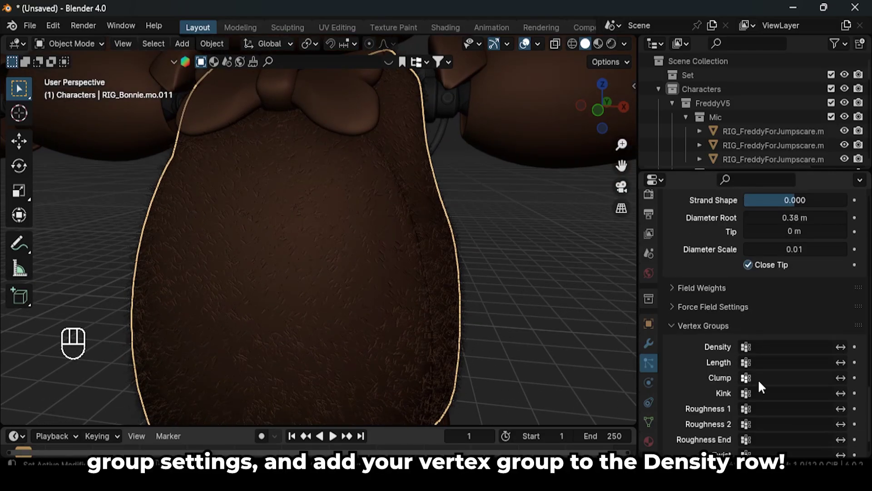
{"action": "left_click", "coordinate": [794, 348]}
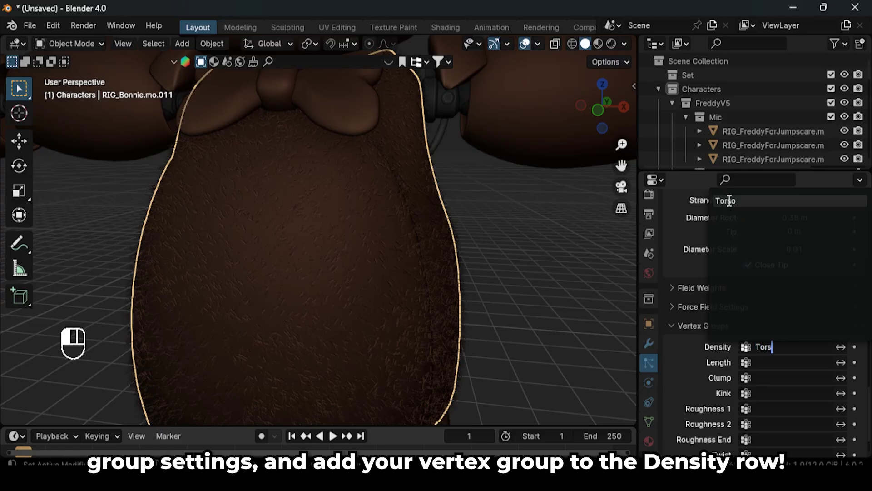
{"action": "type", "text": "Tors"}
{"action": "left_click", "coordinate": [730, 201]}
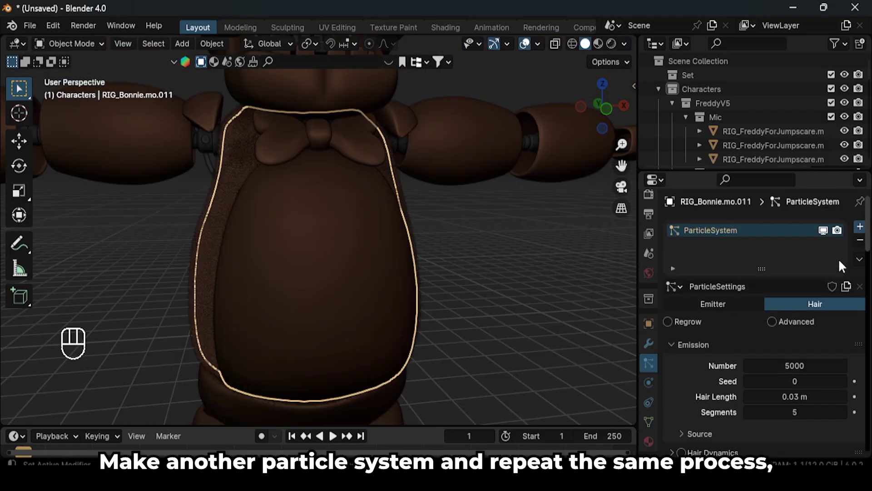
{"action": "left_click", "coordinate": [860, 227]}
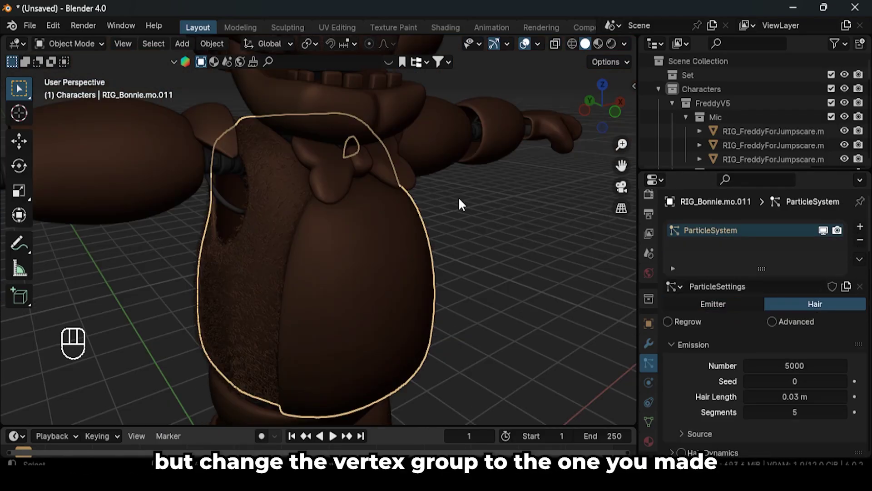
Turn on viewport overlays and create a new fur material named Suit Fur
{"action": "scroll", "coordinate": [275, 267], "scroll_direction": "up", "scroll_amount": 8}
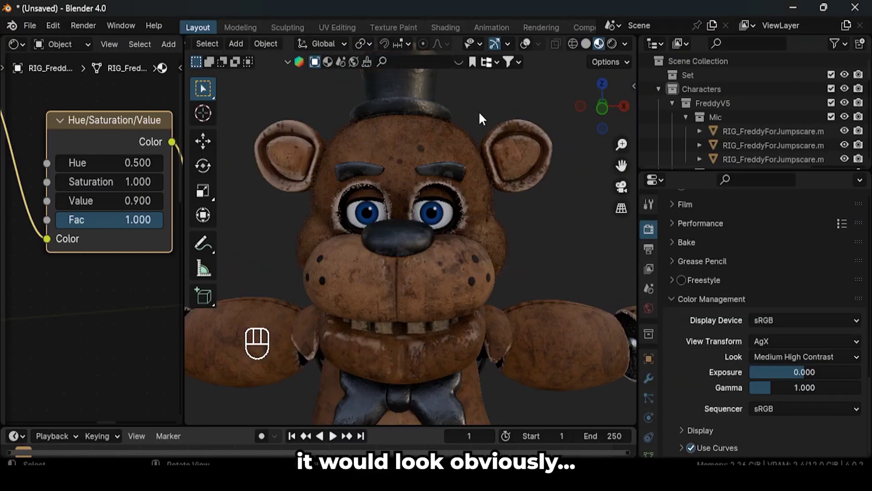
{"action": "scroll", "coordinate": [422, 169], "scroll_direction": "up", "scroll_amount": 5}
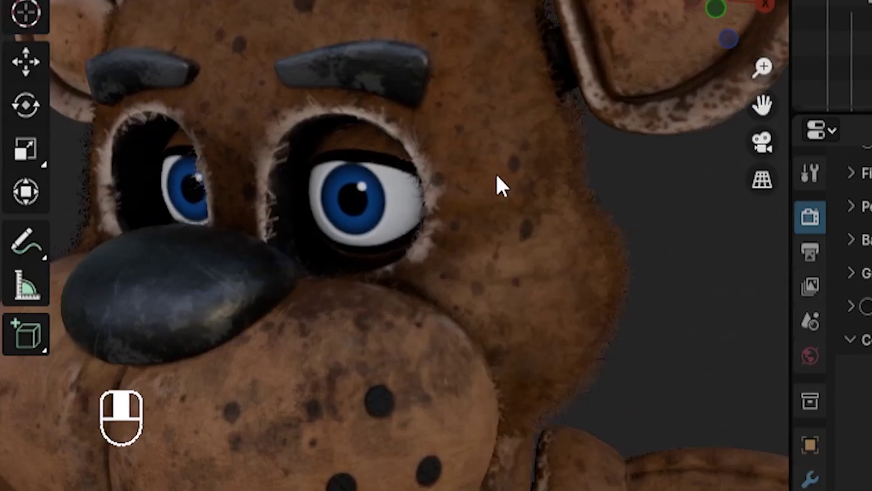
{"action": "scroll", "coordinate": [471, 211], "scroll_direction": "up", "scroll_amount": 5}
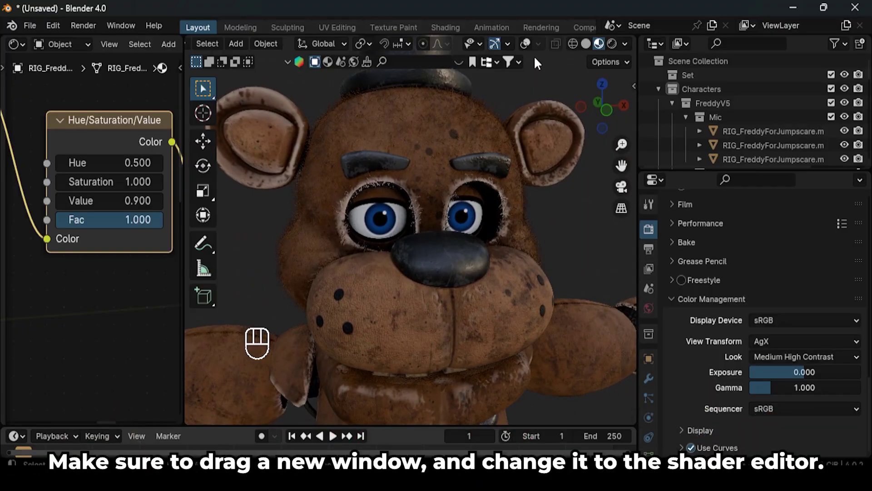
{"action": "left_click", "coordinate": [525, 44]}
{"action": "scroll", "coordinate": [533, 129], "scroll_direction": "up", "scroll_amount": 5}
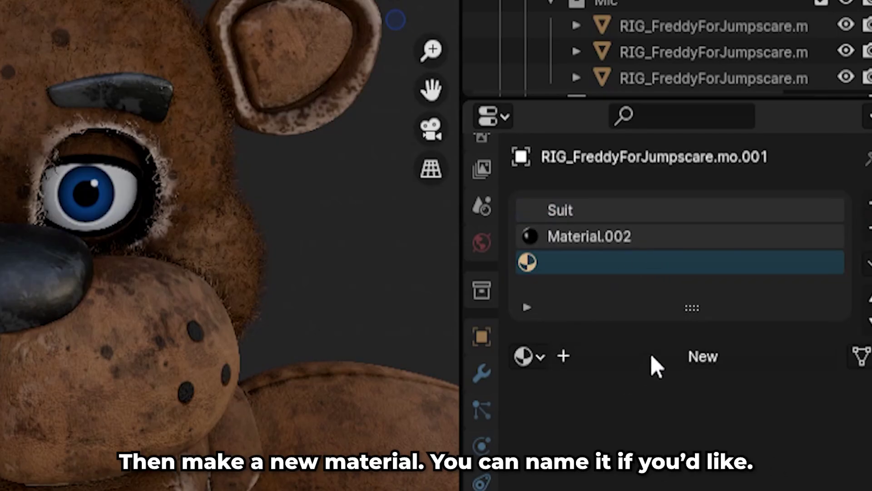
{"action": "left_click", "coordinate": [651, 356]}
{"action": "double_click", "coordinate": [647, 359]}
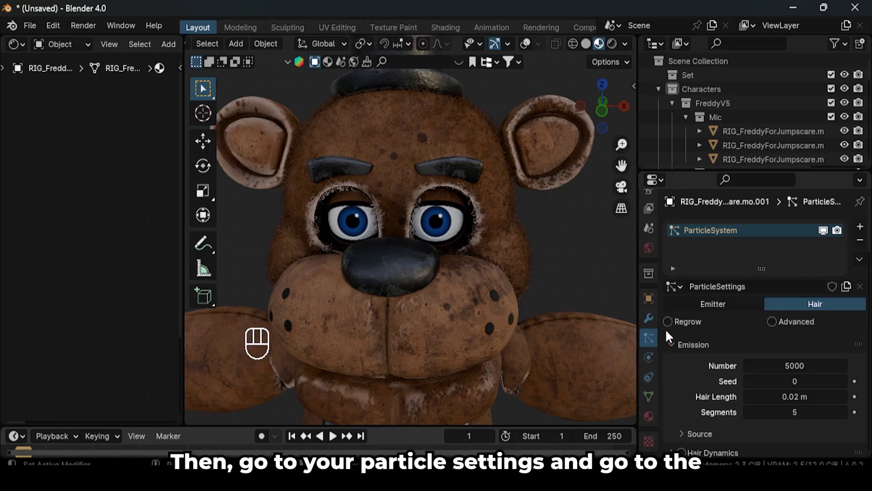
Use Suit Fur as the hair render material and set the world Color to Environment Texture
{"action": "scroll", "coordinate": [747, 296], "scroll_direction": "down", "scroll_amount": 10}
{"action": "scroll", "coordinate": [747, 299], "scroll_direction": "down", "scroll_amount": 2}
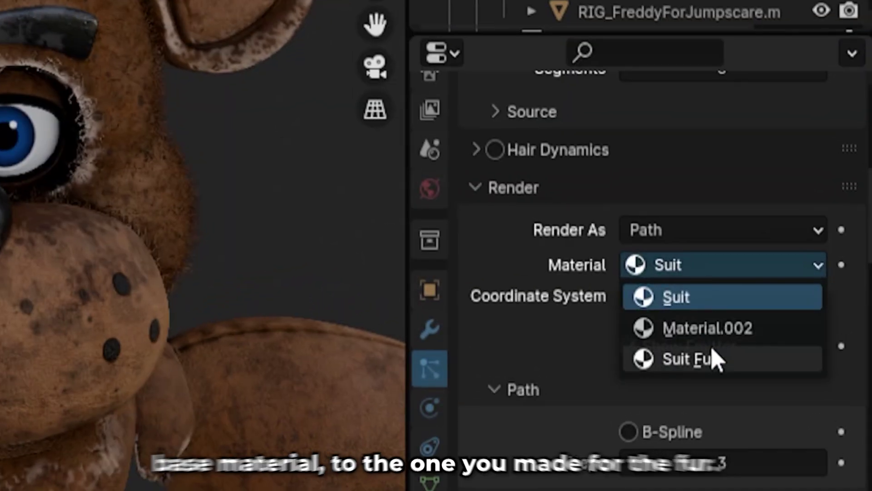
{"action": "left_click", "coordinate": [698, 358]}
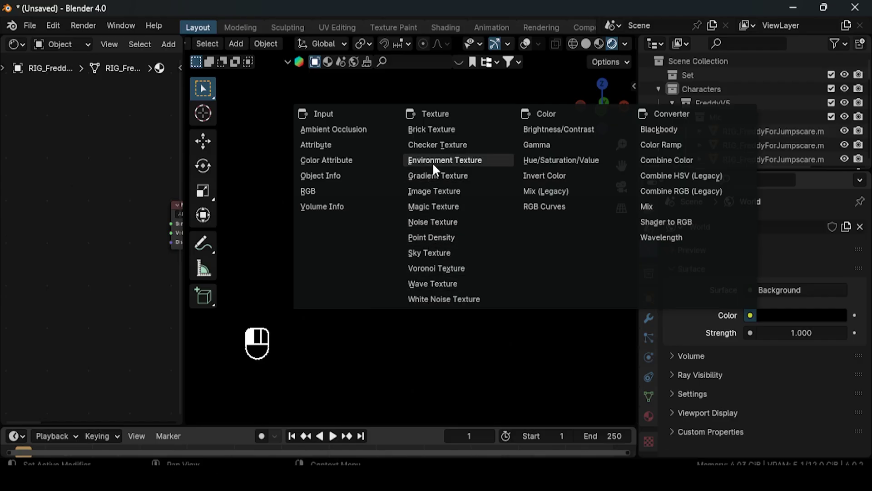
{"action": "left_click", "coordinate": [434, 160]}
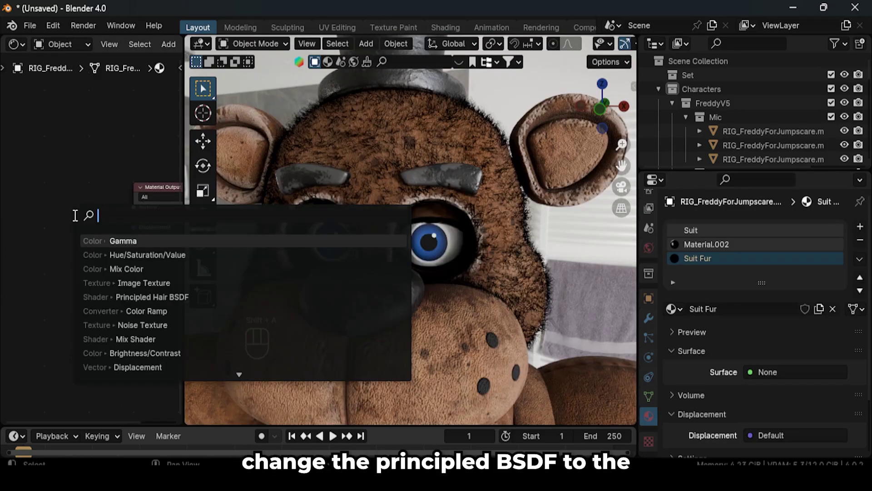
Add a Principled Hair BSDF node to Suit Fur with a dark brown-red colour
{"action": "type", "text": "princip"}
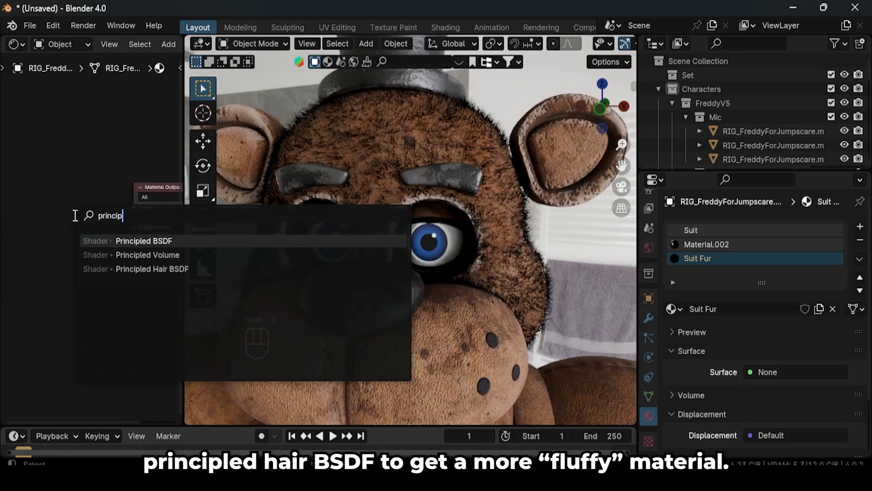
{"action": "left_click", "coordinate": [103, 269]}
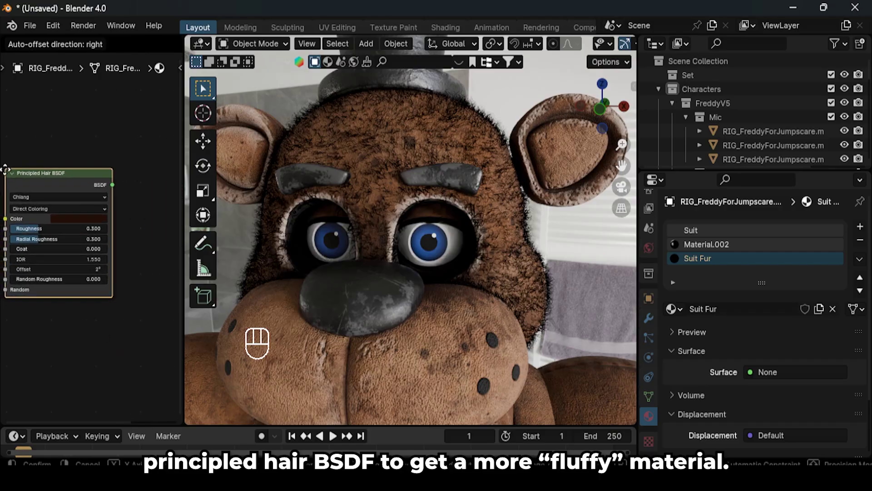
{"action": "left_click", "coordinate": [142, 220]}
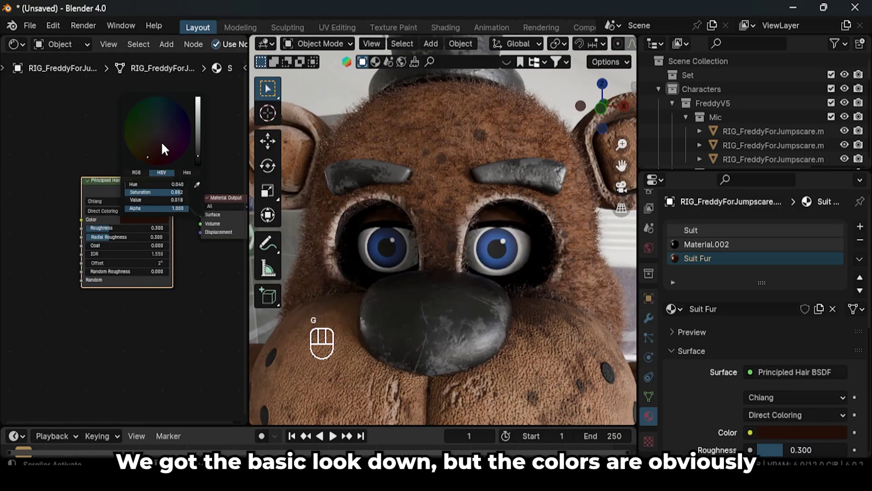
{"action": "left_click_drag", "start_coordinate": [163, 145], "coordinate": [136, 153]}
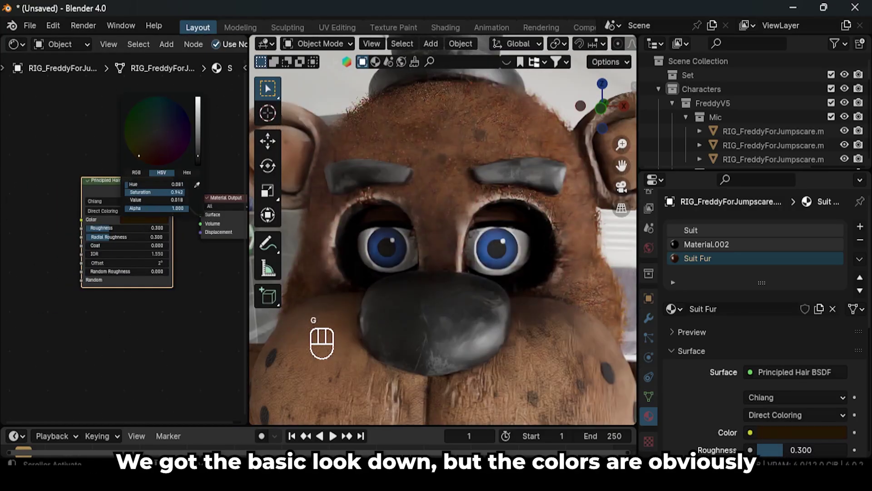
{"action": "key", "text": "ctrl+z"}
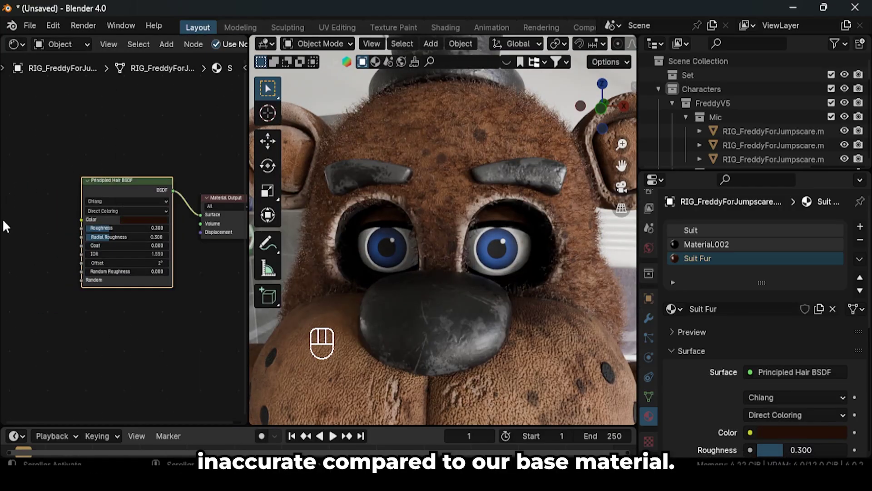
{"action": "middle_click_drag", "start_coordinate": [51, 241], "coordinate": [82, 238]}
Add an Image Texture node using Freddy V6_Suit_BaseColor.png.001 beside the hair shader
{"action": "left_click", "coordinate": [73, 205]}
{"action": "type", "text": "image"}
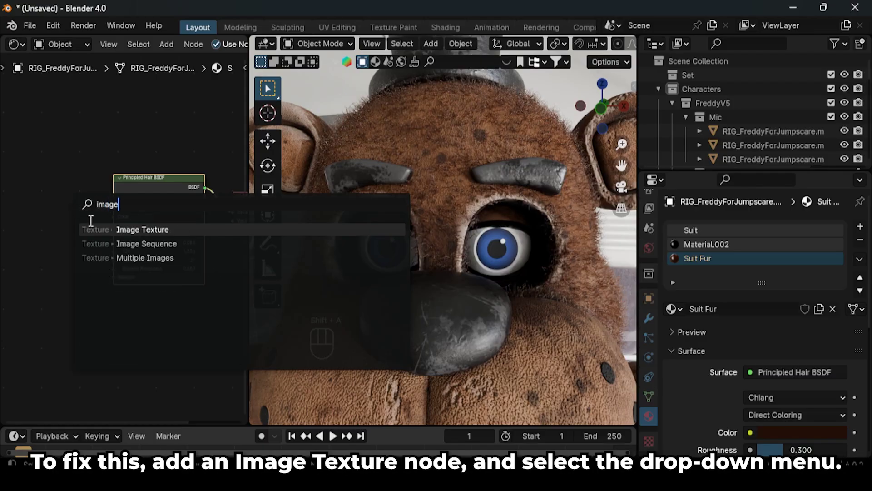
{"action": "left_click", "coordinate": [93, 229]}
{"action": "left_click", "coordinate": [73, 202]}
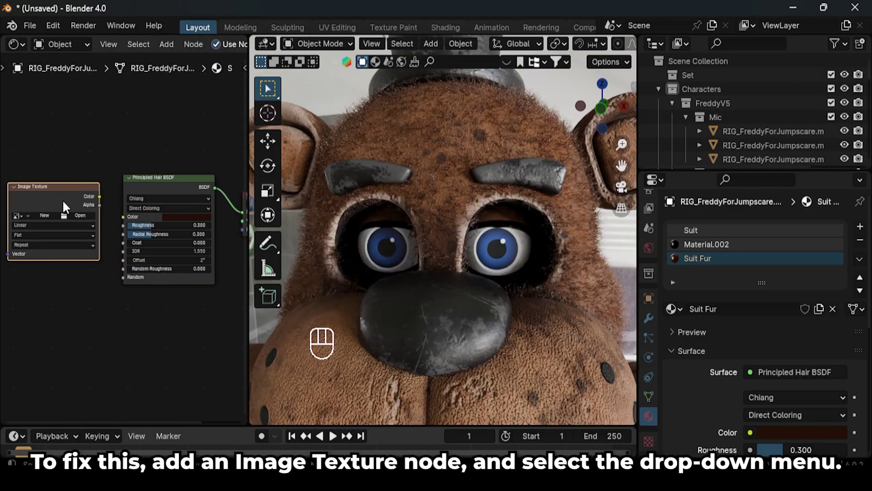
{"action": "scroll", "coordinate": [25, 216], "scroll_direction": "up", "scroll_amount": 3}
{"action": "left_click", "coordinate": [38, 249]}
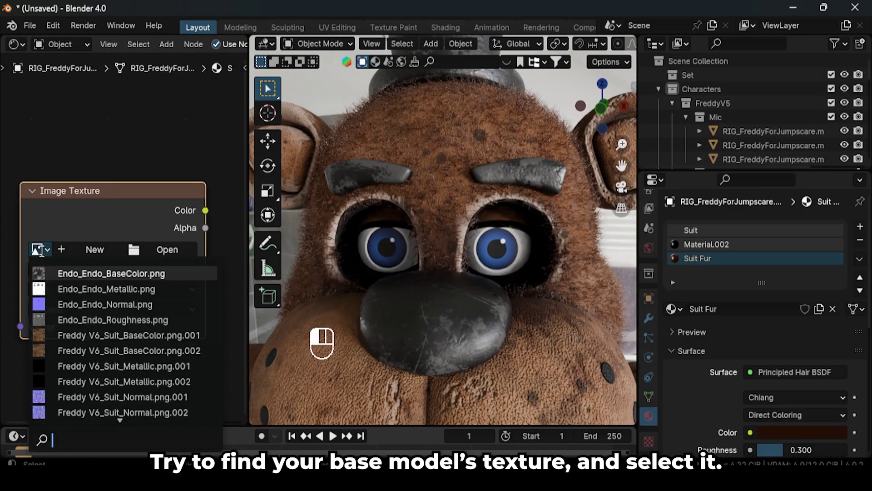
{"action": "left_click", "coordinate": [116, 335]}
{"action": "scroll", "coordinate": [127, 253], "scroll_direction": "down", "scroll_amount": 4}
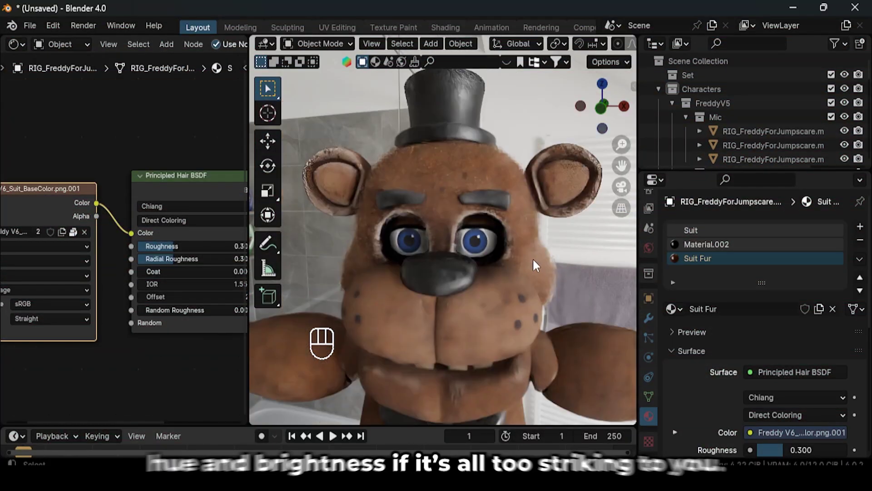
Inspect the Suit material's nodes and set the children display amount to 100
{"action": "left_click", "coordinate": [693, 231]}
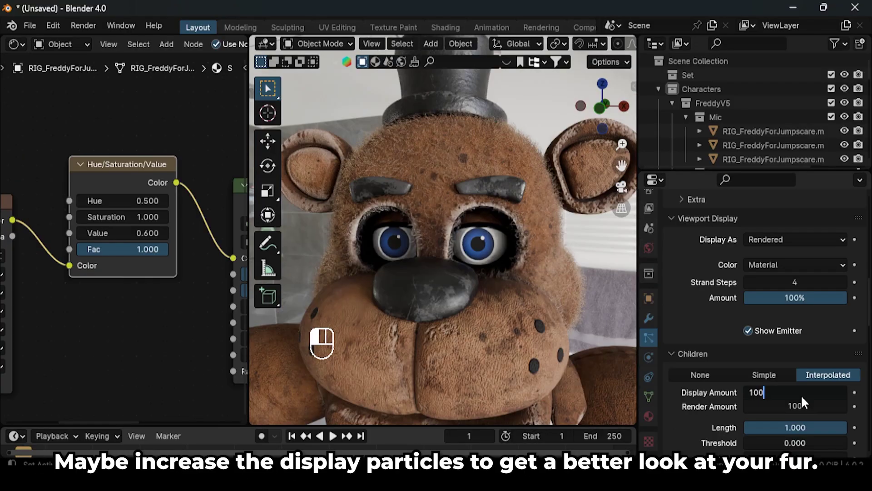
{"action": "key", "text": "Return"}
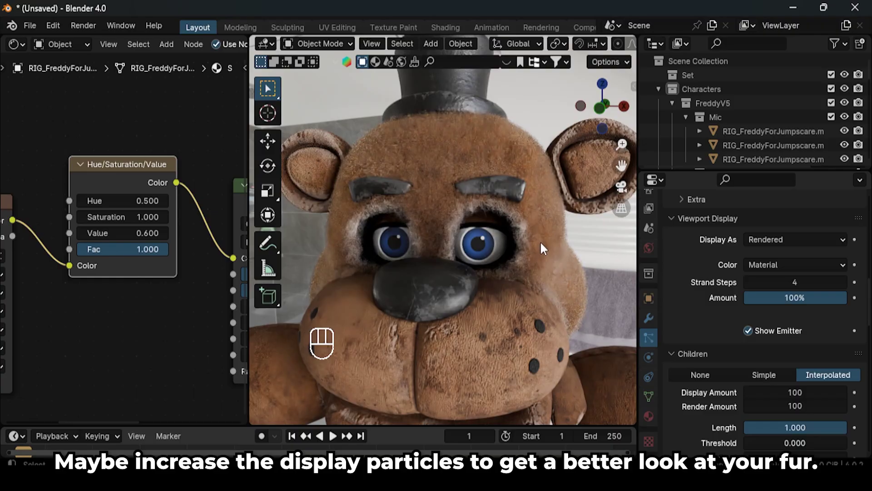